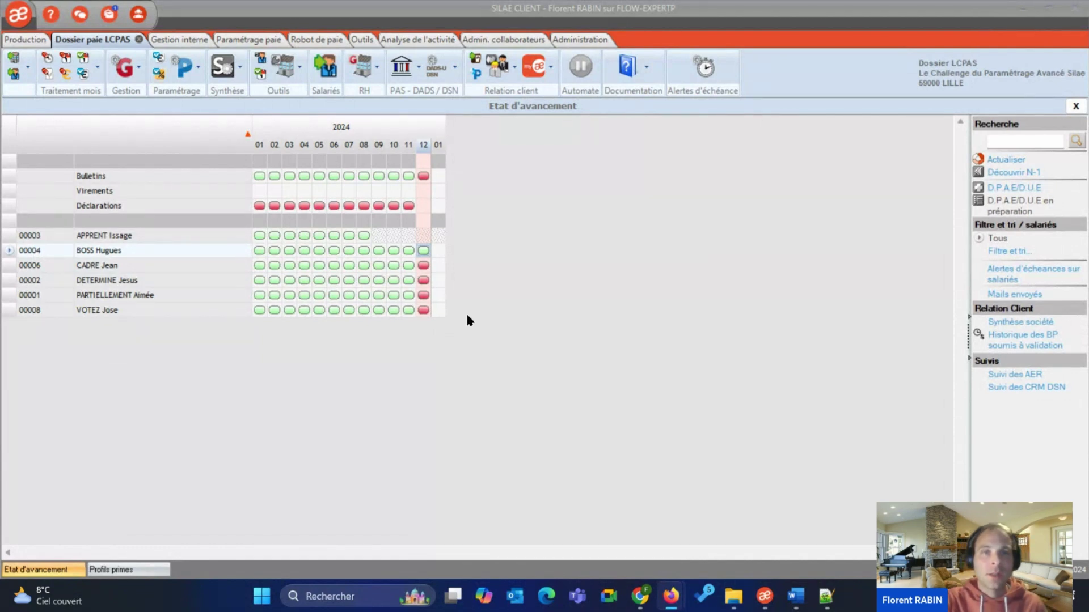
# Check the Prime Présence line on the selected employee's December 2024 payslip and return to the progress overview
pyautogui.doubleClick(425, 254)
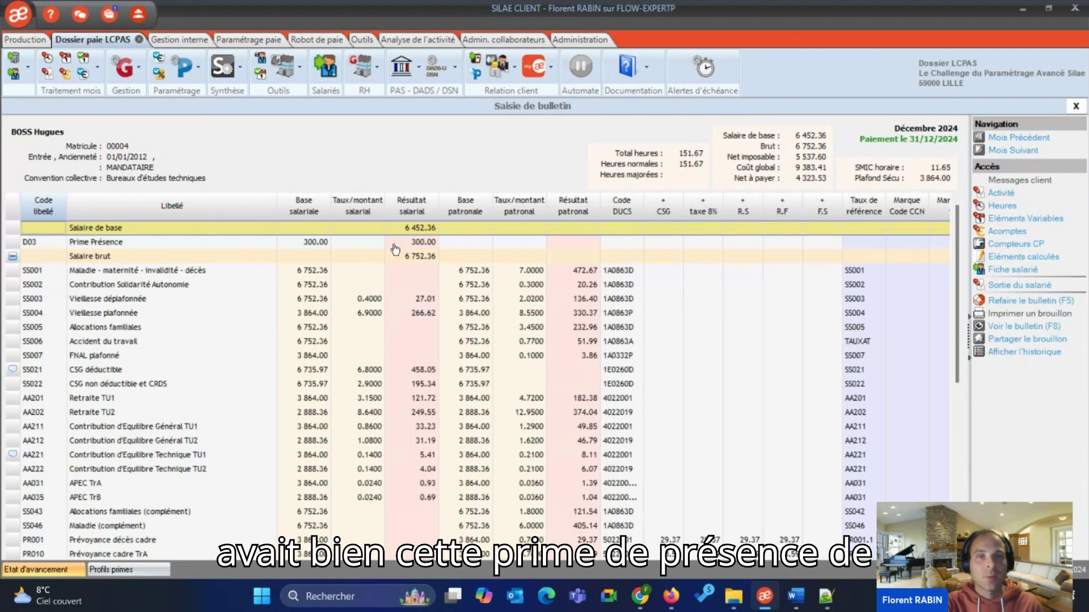
pyautogui.click(392, 241)
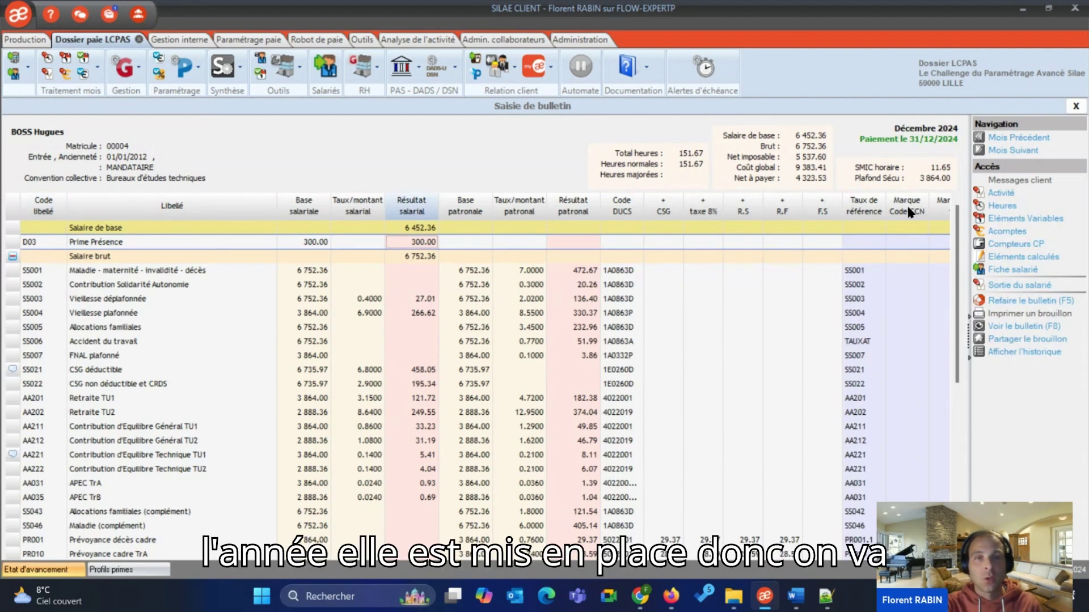
pyautogui.click(1075, 106)
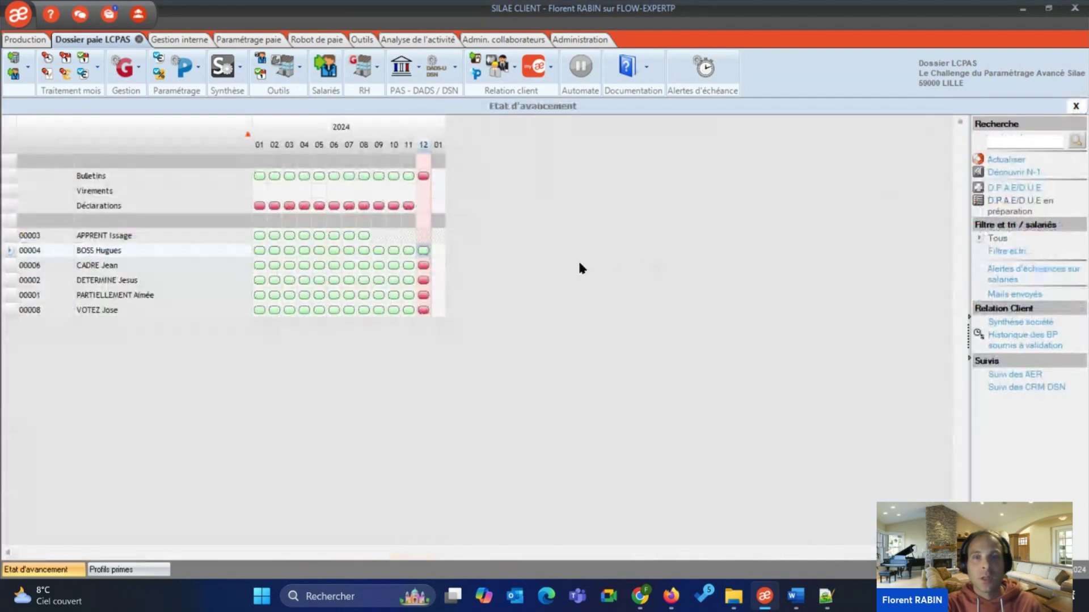
# Delete the selected employee's December 2024 payslip
pyautogui.rightClick(427, 250)
pyautogui.click(460, 233)
pyautogui.click(502, 357)
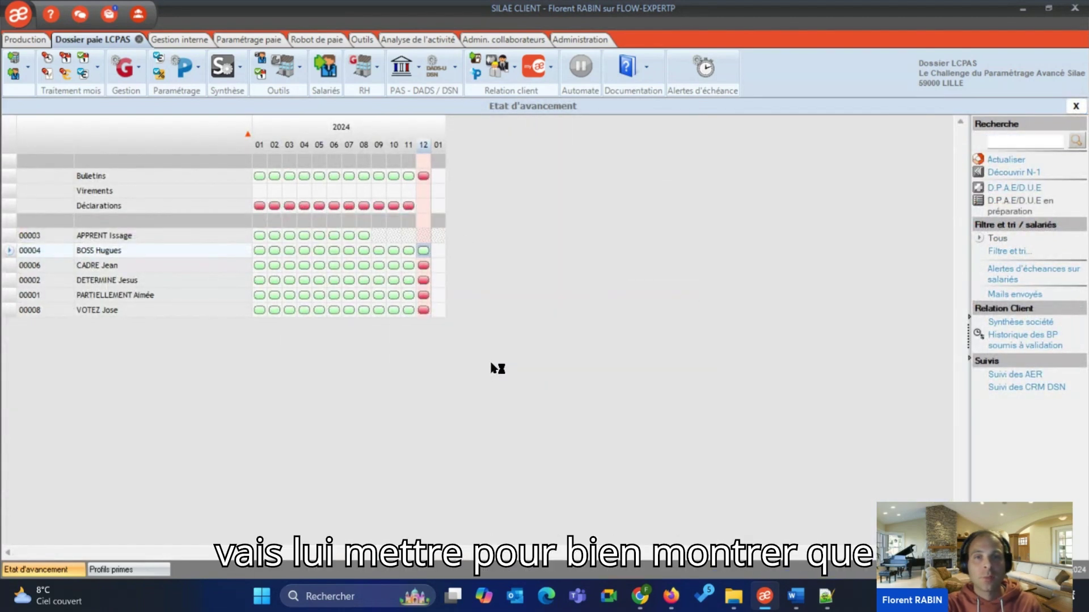
pyautogui.rightClick(422, 254)
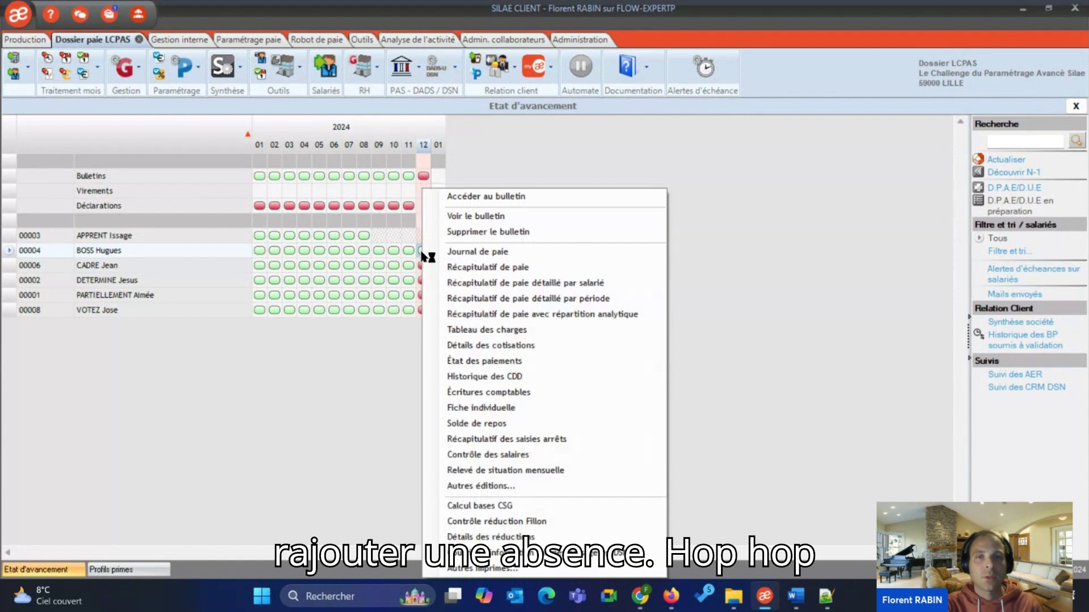
pyautogui.click(445, 231)
pyautogui.click(508, 358)
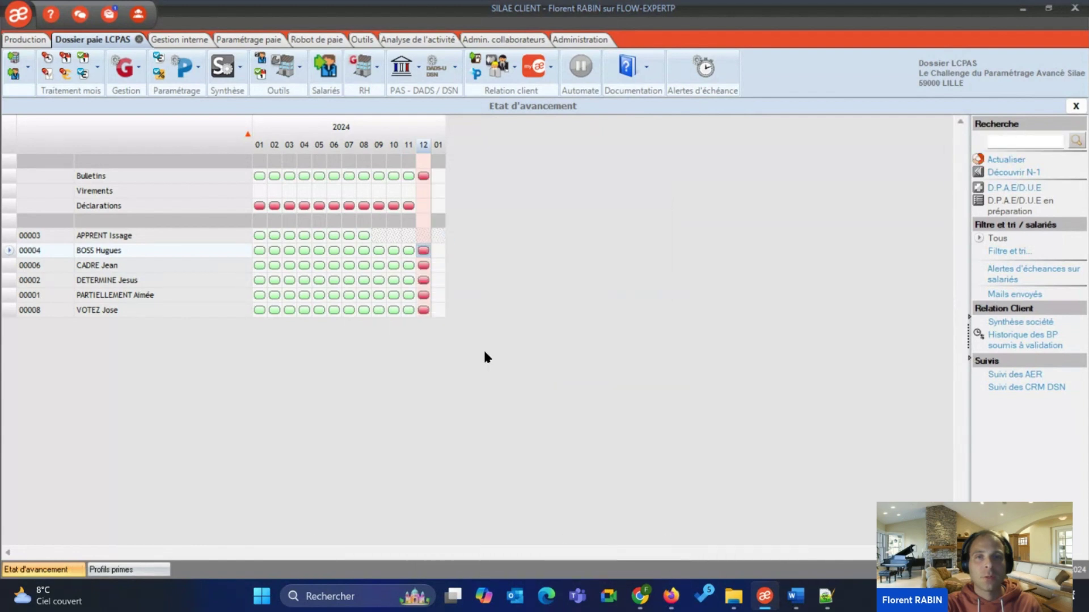
# Add a Maladie non professionnelle absence from 06/11/2024 to 19/11/2024 for the same employee, starting from the November payslip, and return to the progress overview
pyautogui.doubleClick(408, 250)
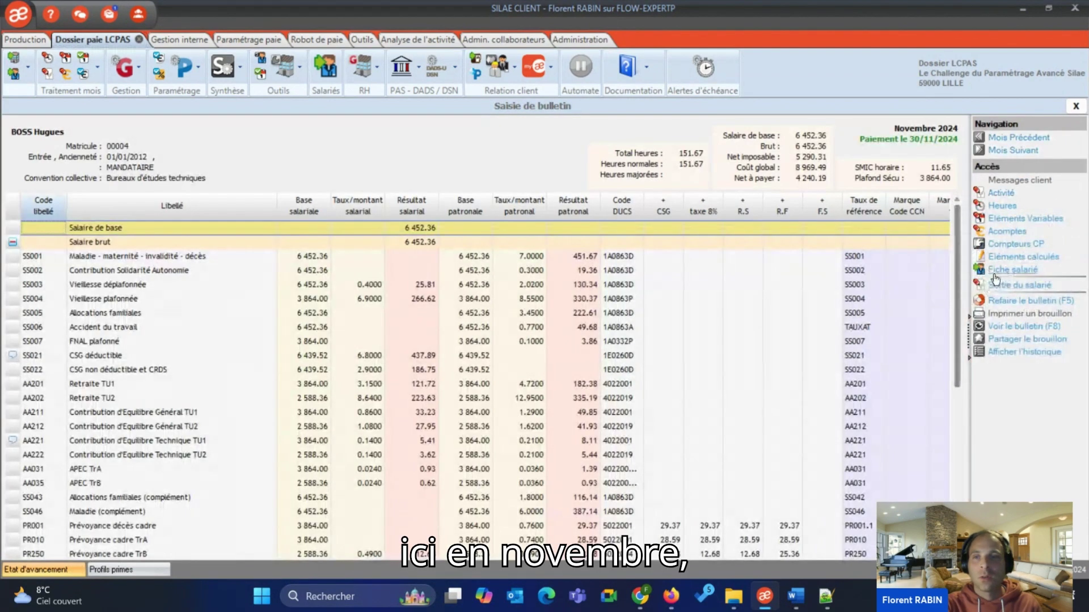
pyautogui.click(999, 200)
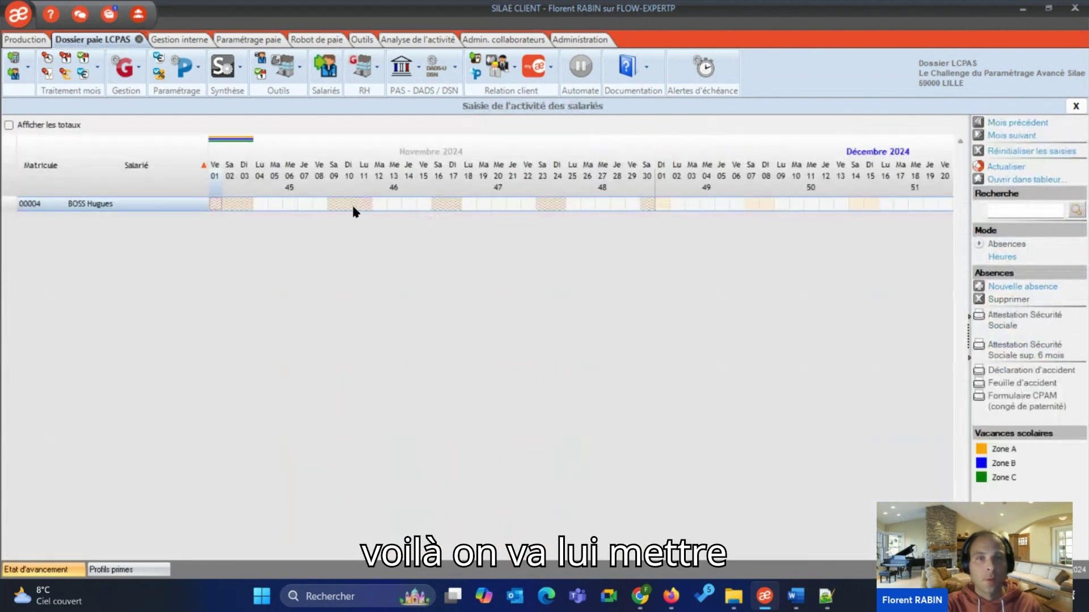
pyautogui.click(288, 203)
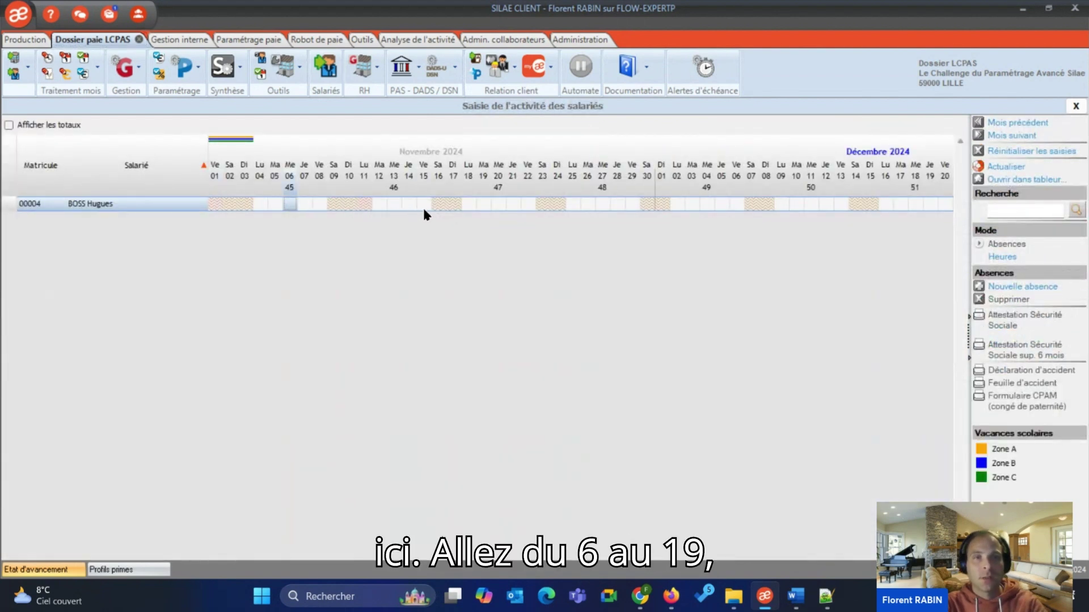
pyautogui.keyDown('shift'); pyautogui.click(479, 204); pyautogui.keyUp('shift')
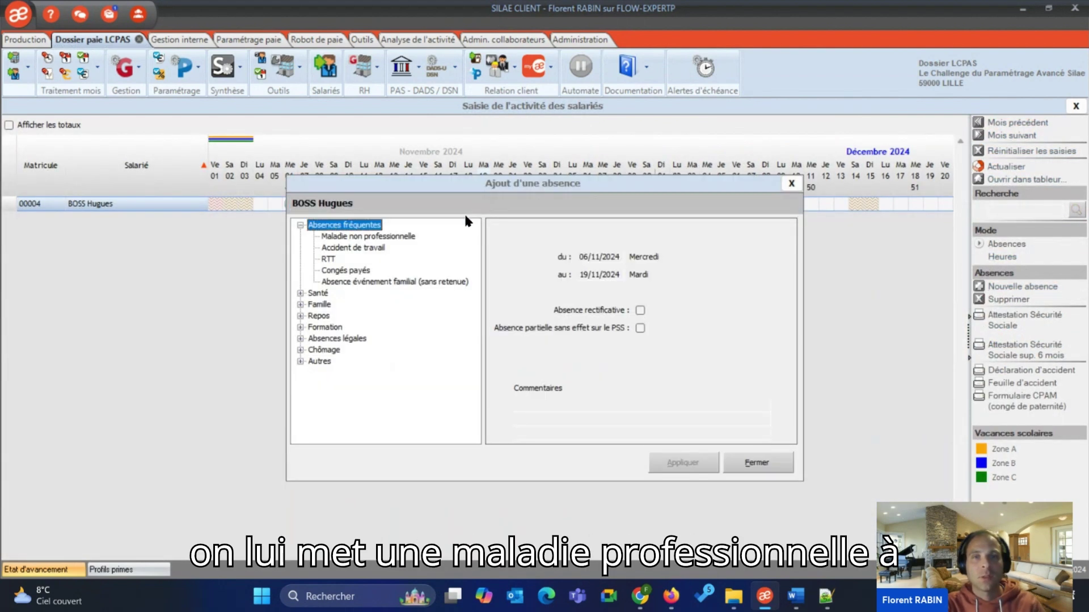
pyautogui.click(390, 237)
pyautogui.click(676, 460)
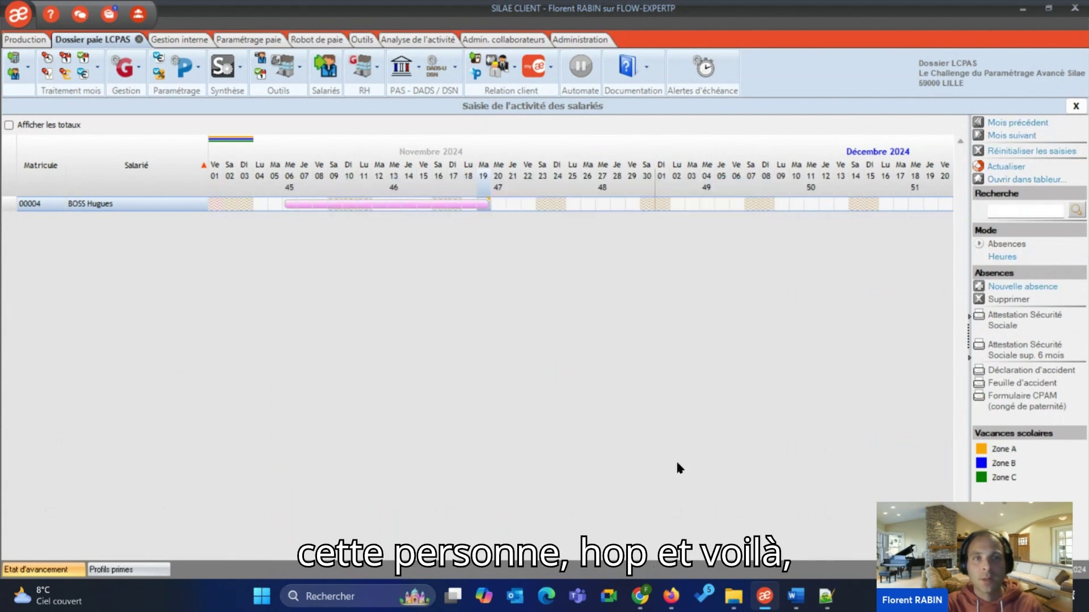
pyautogui.click(1076, 106)
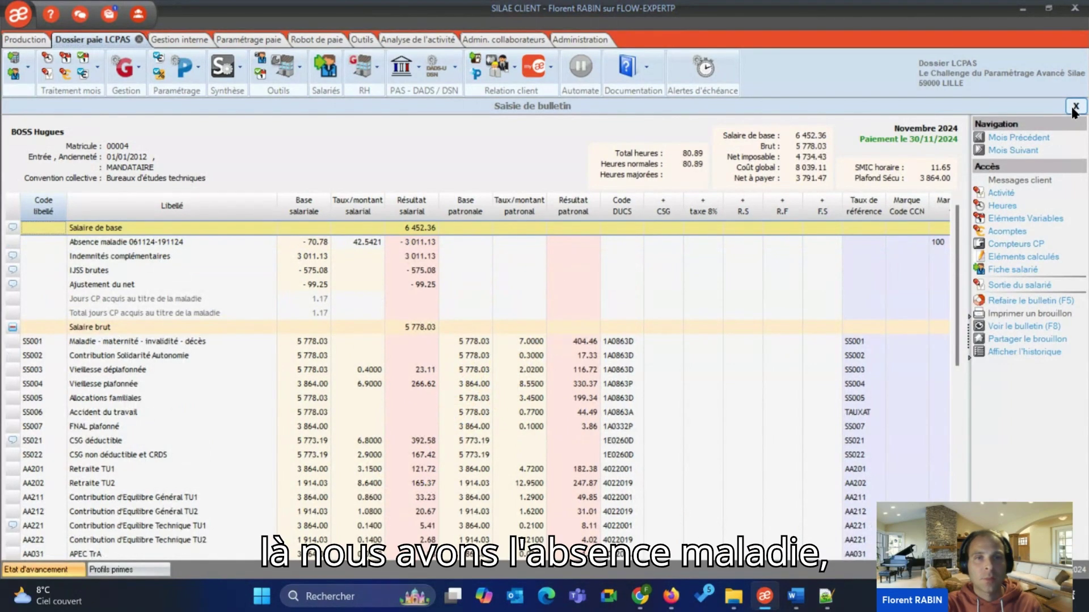
pyautogui.click(1075, 107)
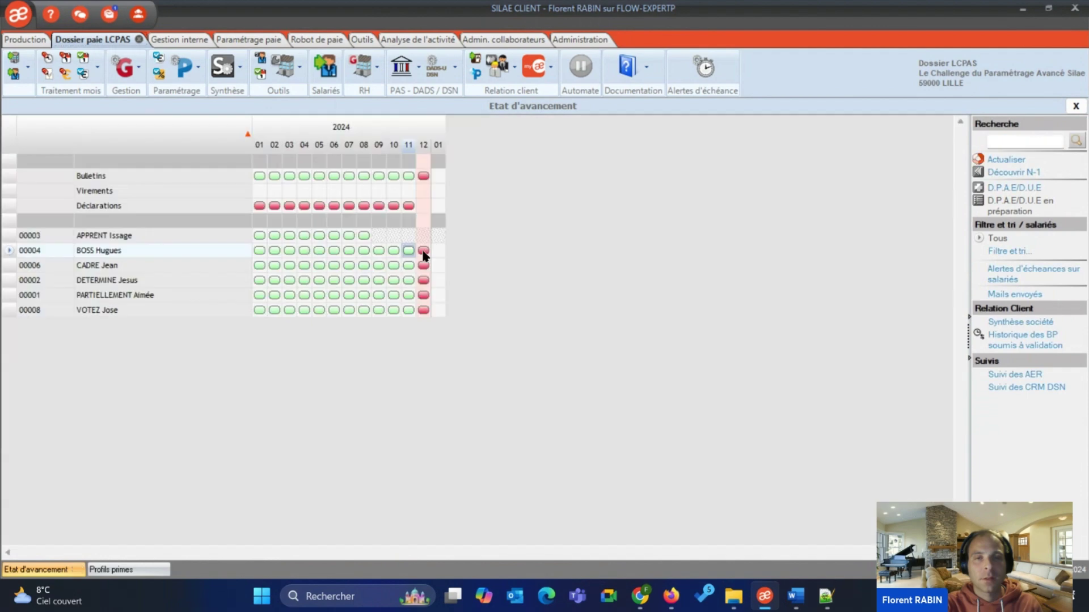
# Regenerate the same employee's December 2024 payslip and check its Prime Présence amount
pyautogui.doubleClick(423, 251)
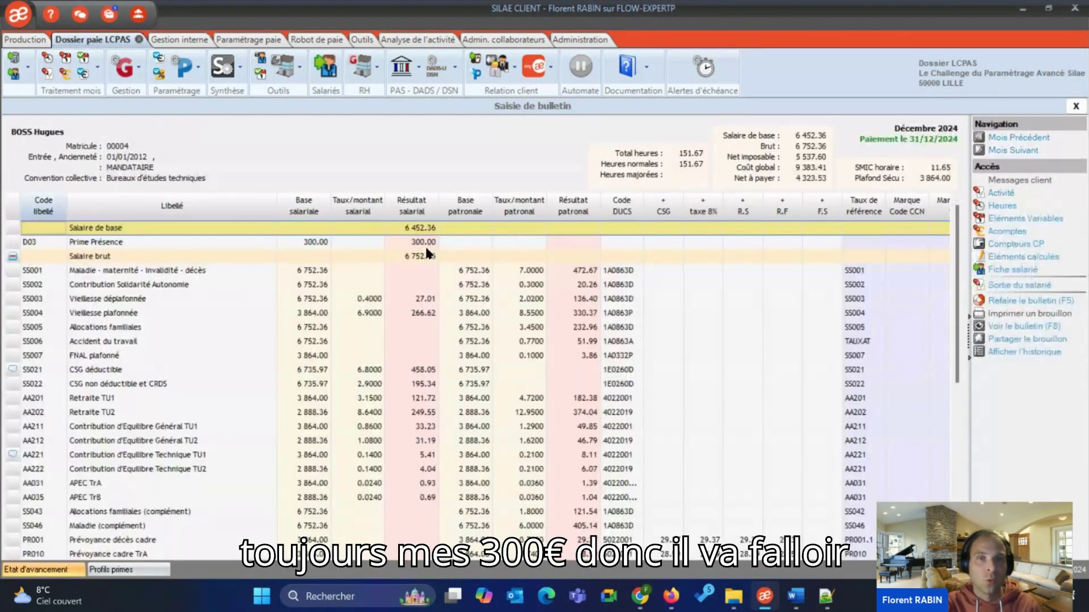
pyautogui.click(424, 244)
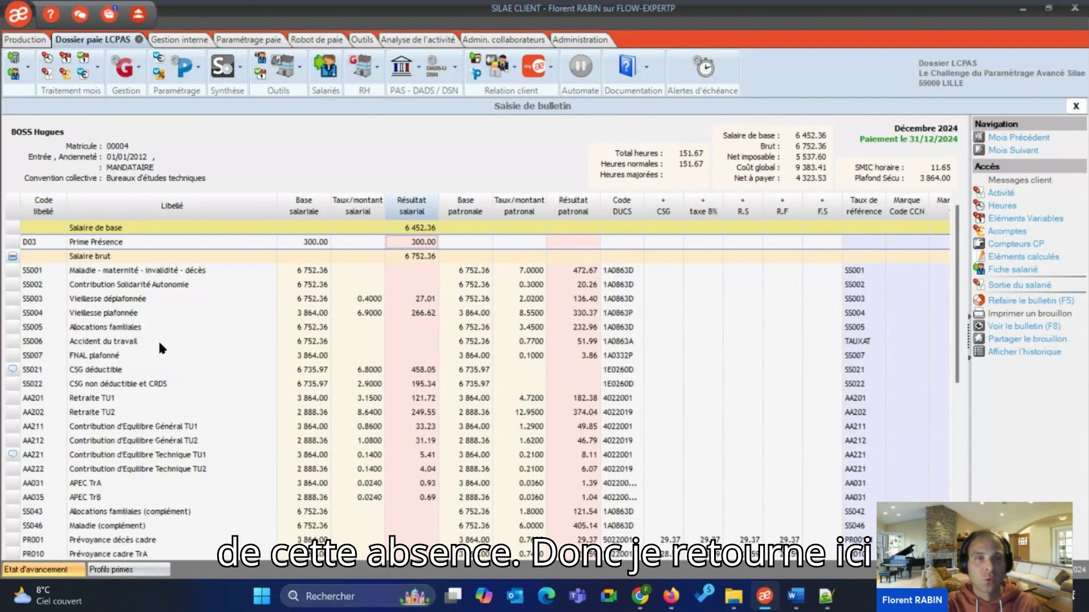
# Load the PRESENCE profile in the bonus profile settings
pyautogui.click(136, 569)
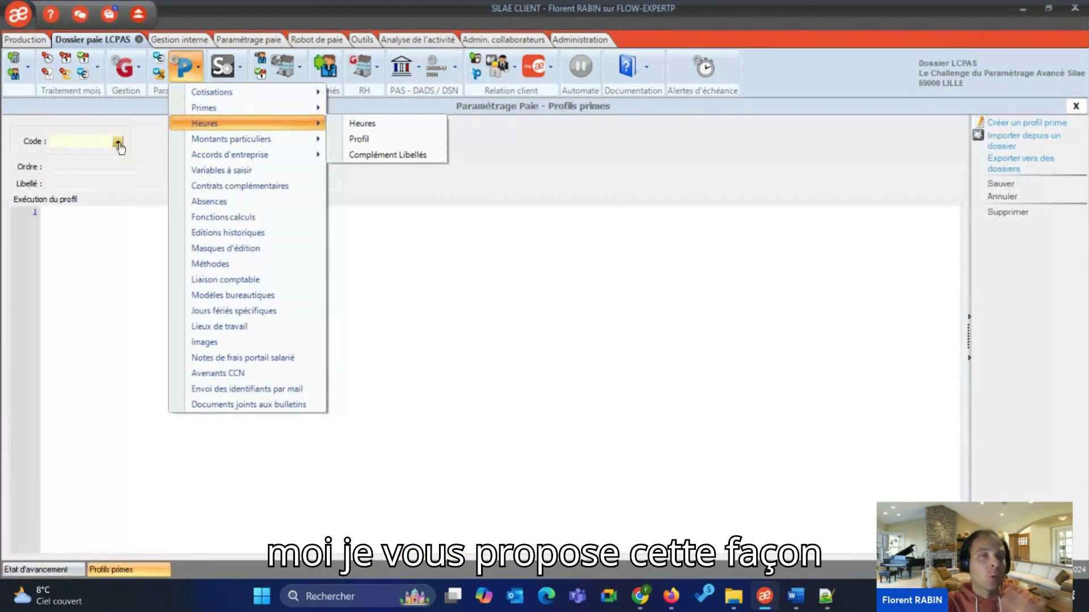
pyautogui.click(117, 142)
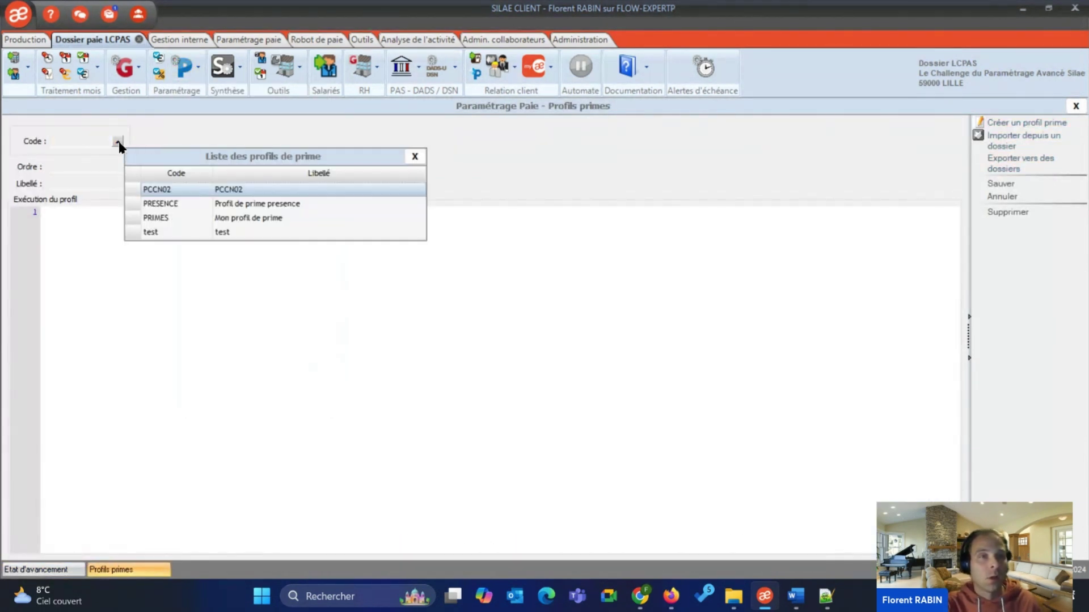
pyautogui.click(162, 207)
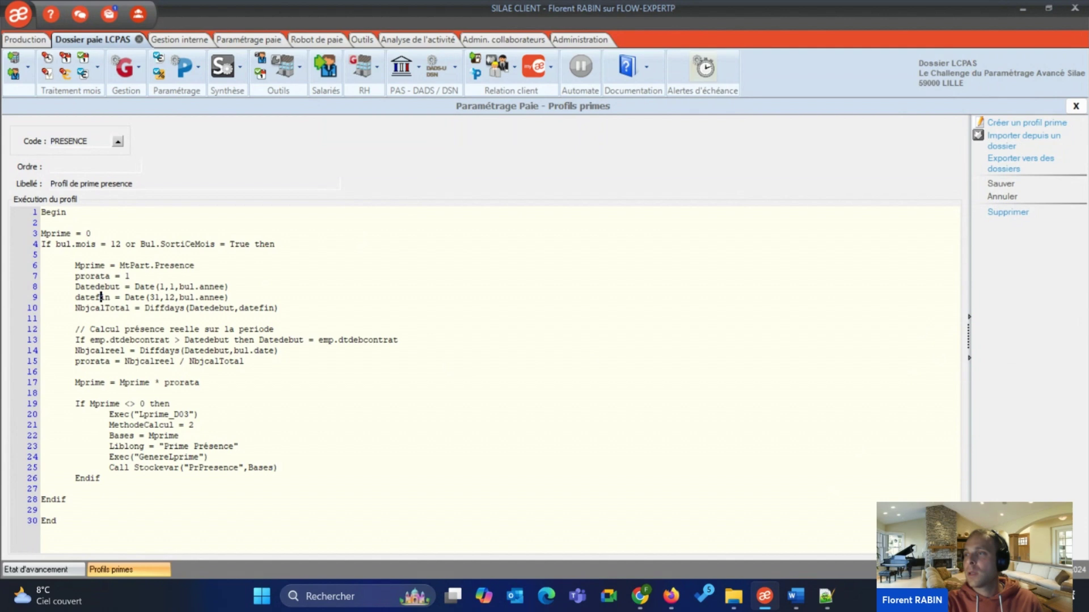
pyautogui.hotkey('alt', 'Tab')
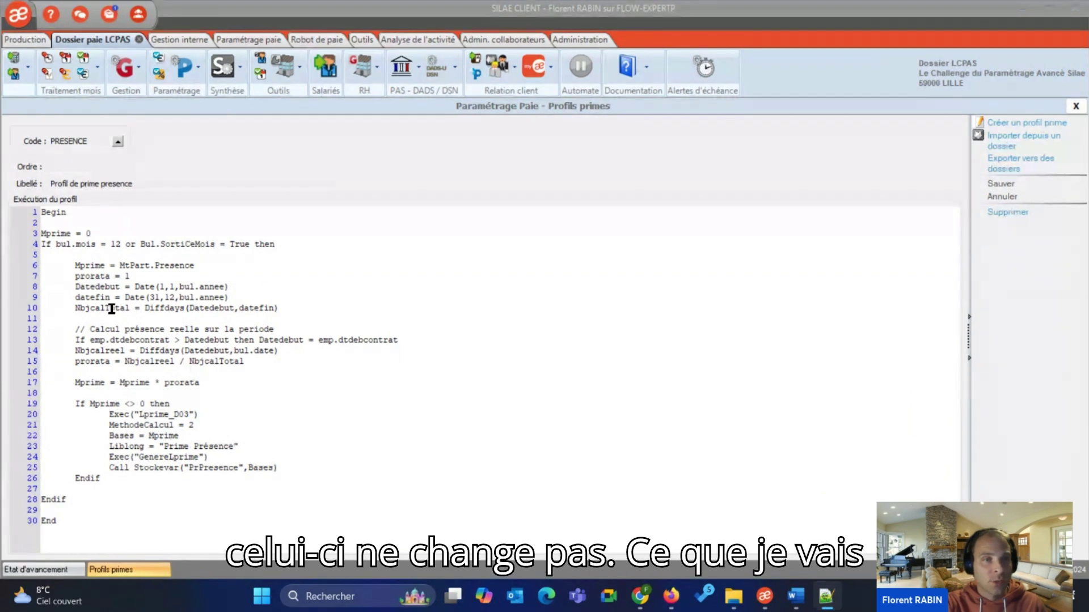
pyautogui.click(118, 348)
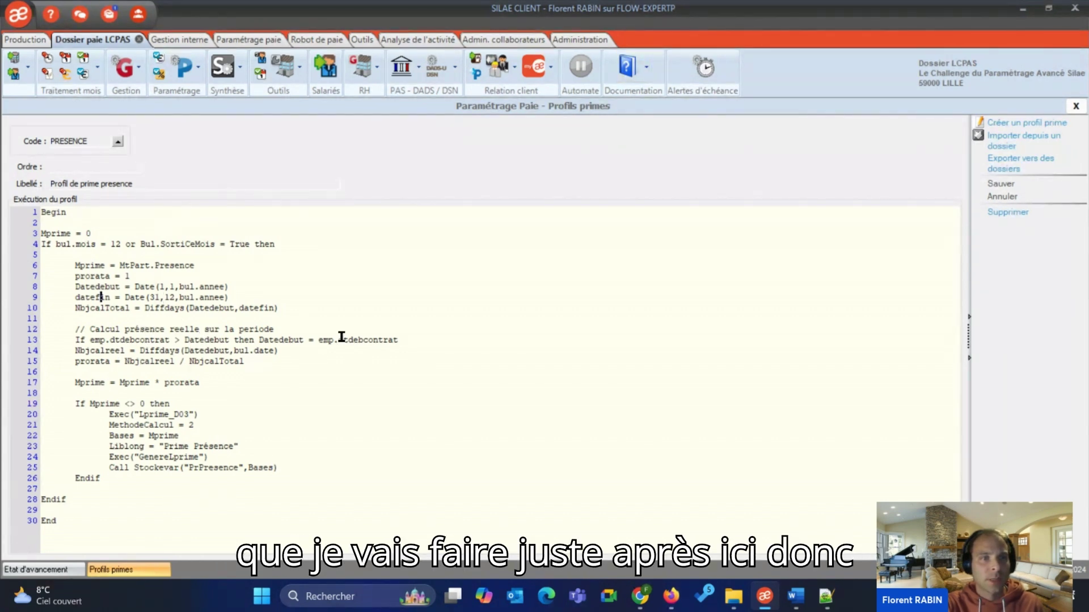
# Add the line Abs = NbJCalendairesAbsences(datedebut,datefin,"04+09+11-JFNT") below the emp.dtdebcontrat condition in the PRESENCE script
pyautogui.click(415, 340)
pyautogui.press('Return')
pyautogui.press('Return')
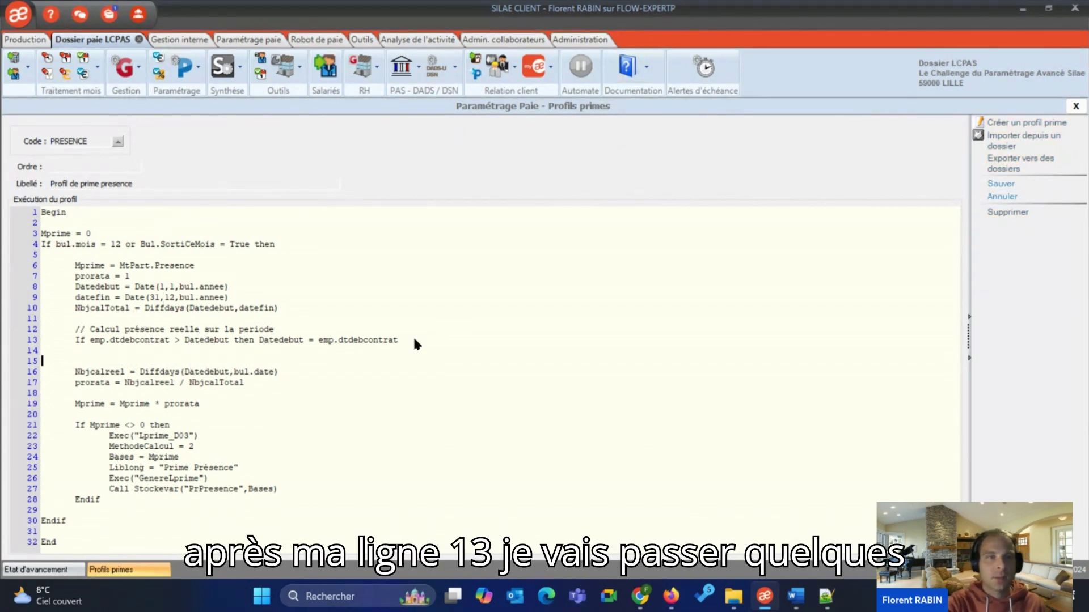
pyautogui.click(216, 354)
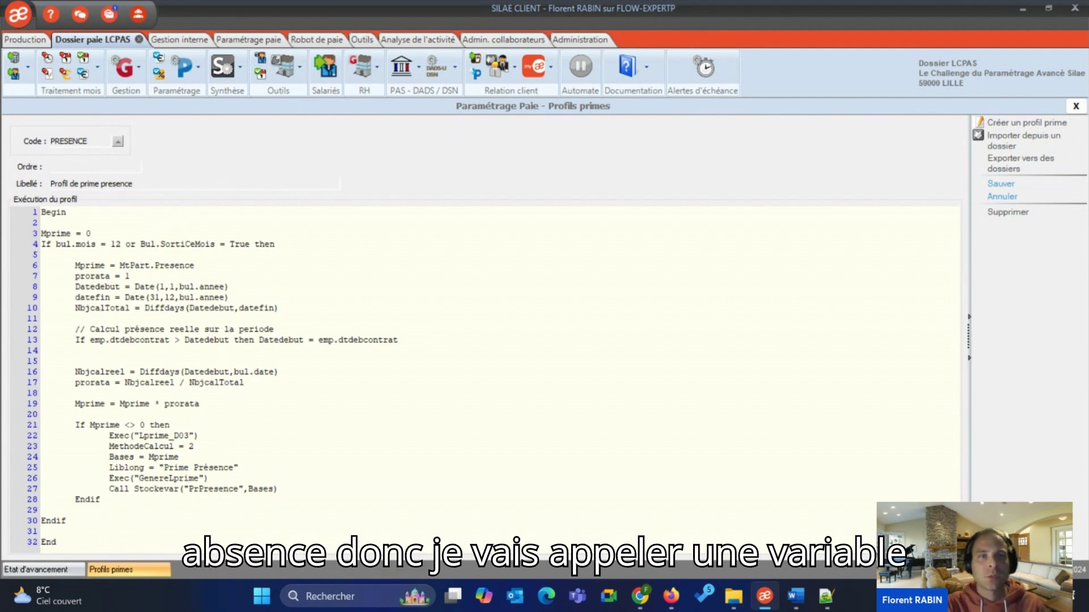
pyautogui.press('Tab')
pyautogui.write('Abs =')
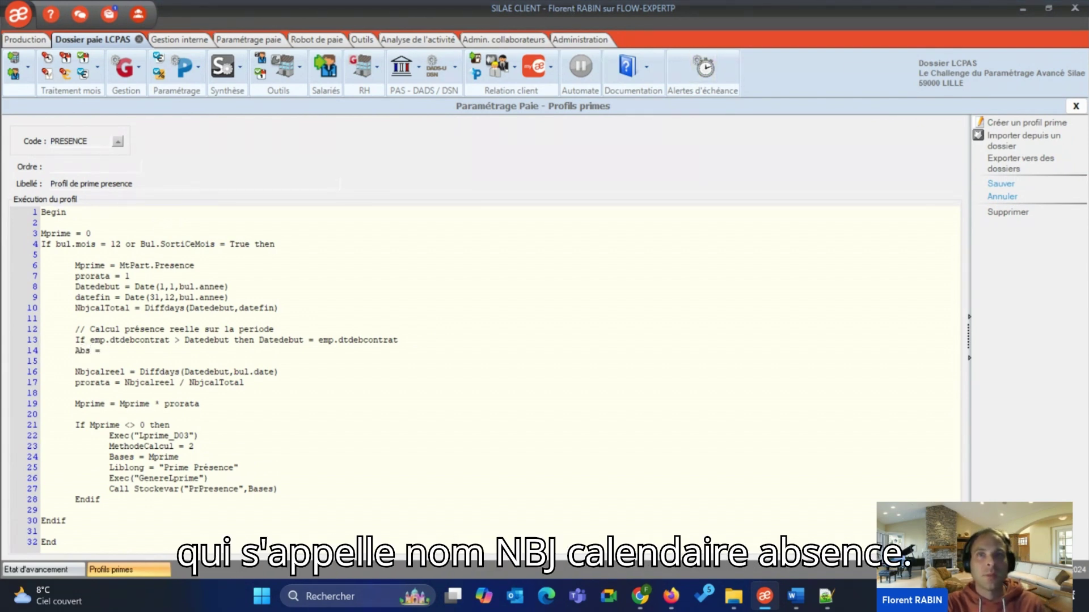
pyautogui.hotkey('alt', 'Tab')
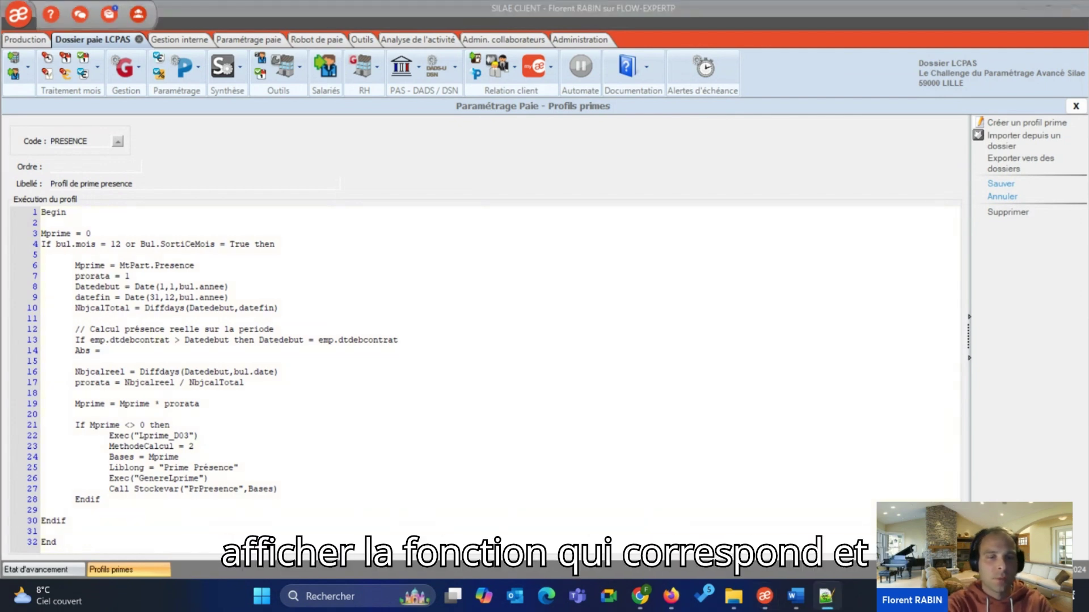
pyautogui.click(109, 346)
pyautogui.write('NbJCalendairesAbsences(datedebut,datefin,"04+09+11-JFNT")')
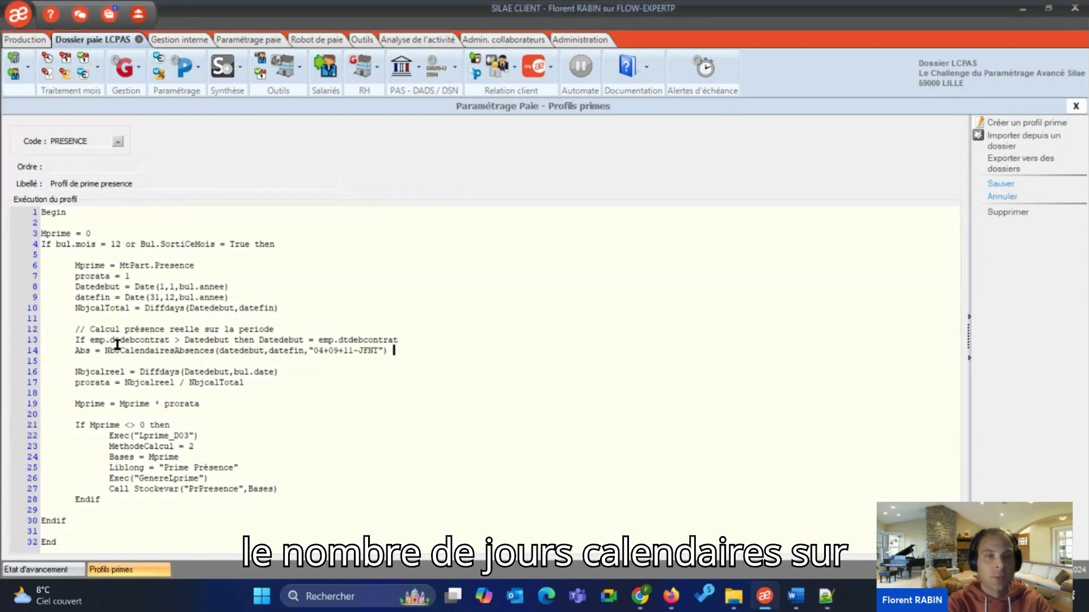
# Review the absence function's arguments and look up its absence codes in the Affectation DADS column of the payroll absences summary
pyautogui.moveTo(108, 352); pyautogui.dragTo(216, 352)
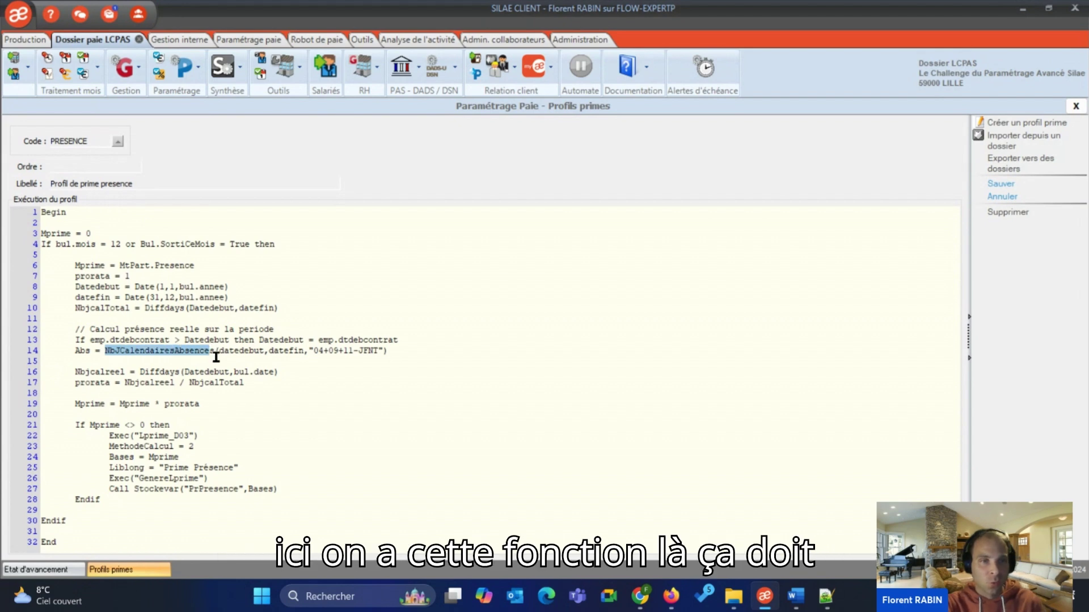
pyautogui.click(216, 353)
pyautogui.click(256, 352)
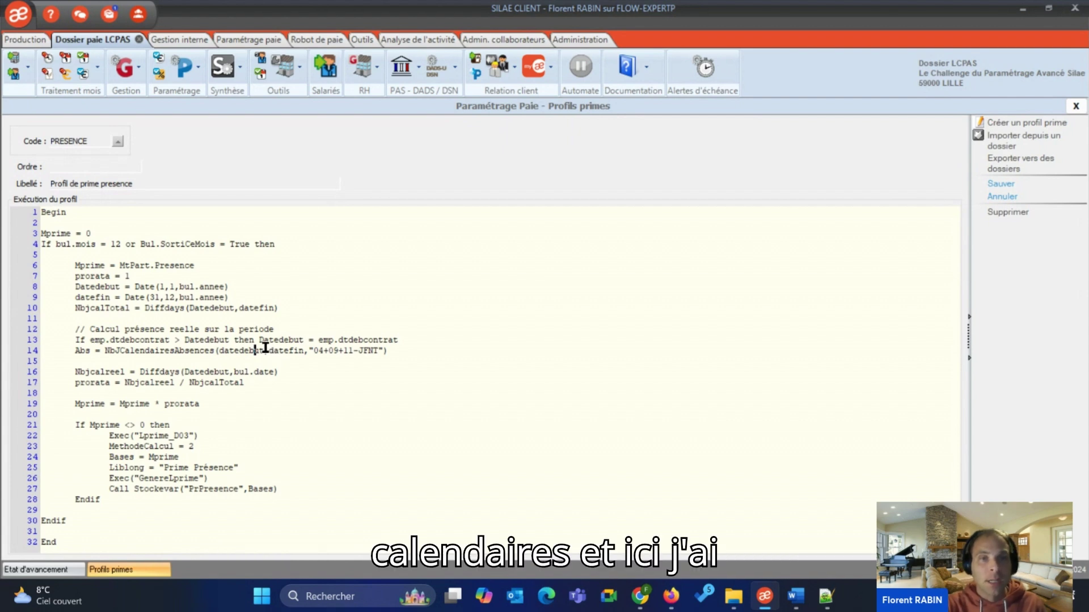
pyautogui.moveTo(316, 351); pyautogui.dragTo(329, 352)
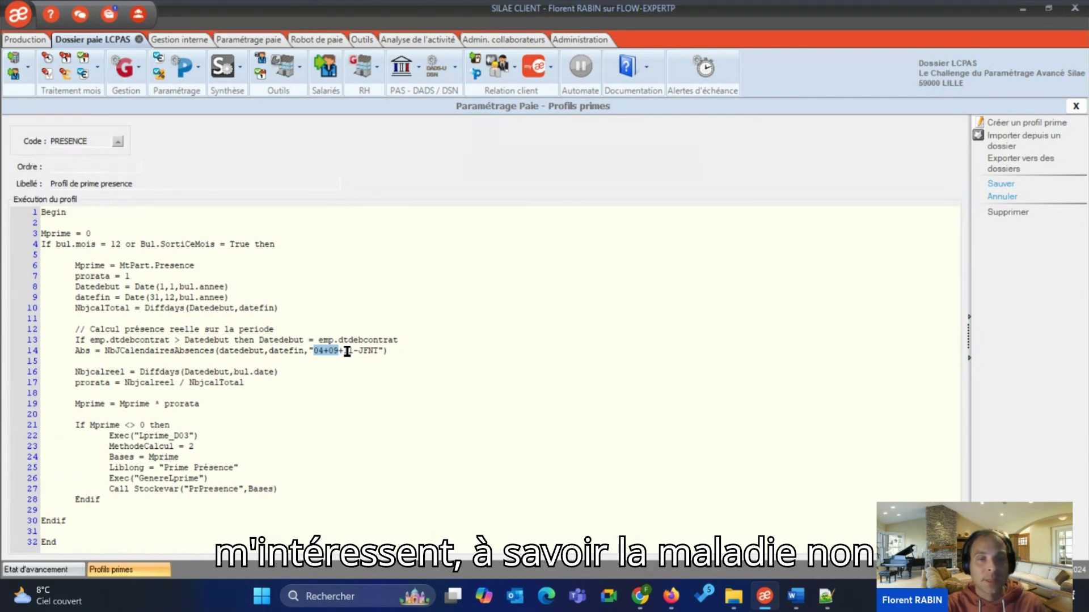
pyautogui.click(319, 351)
pyautogui.click(237, 62)
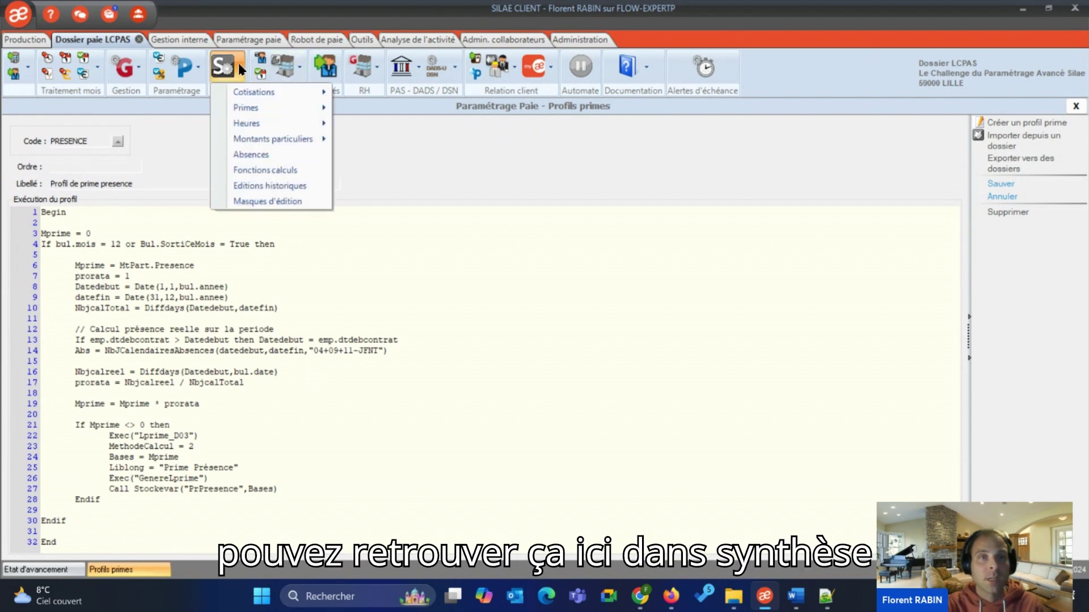
pyautogui.click(251, 155)
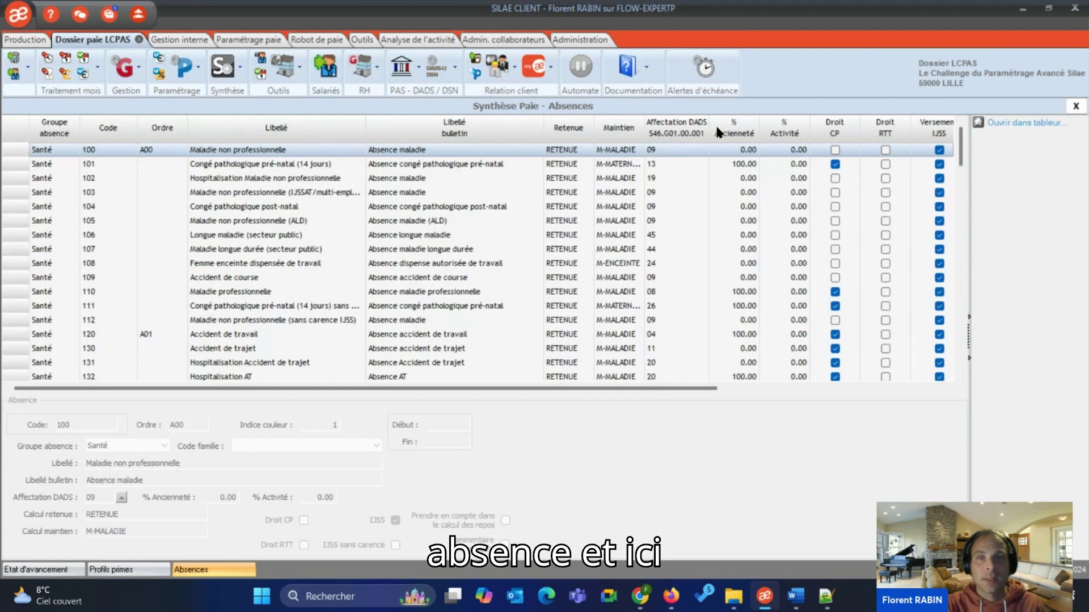
pyautogui.click(1075, 106)
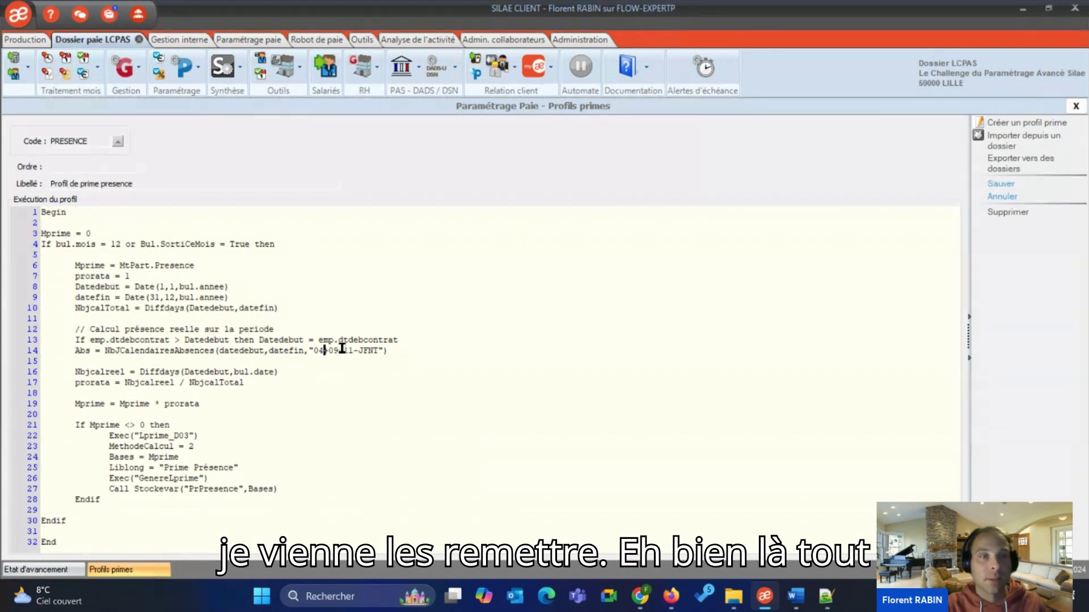
# Add the line Maintien = NbjCalendairesMaintiens(DateDebut,DateFin,"09+04+11",1) directly below the Abs line
pyautogui.click(172, 362)
pyautogui.write('Maintien =')
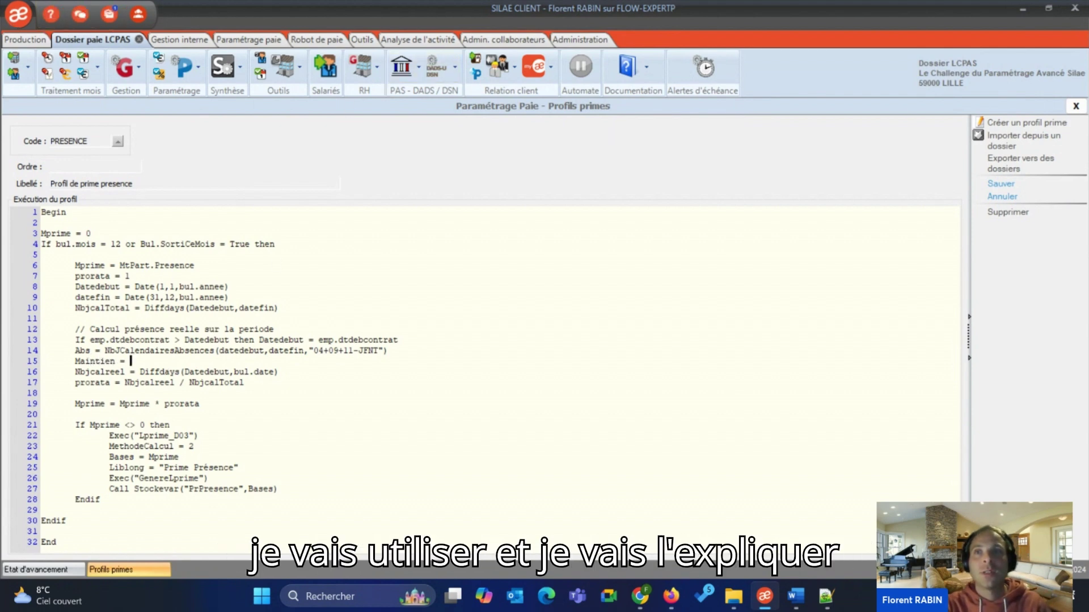
pyautogui.hotkey('alt', 'Tab')
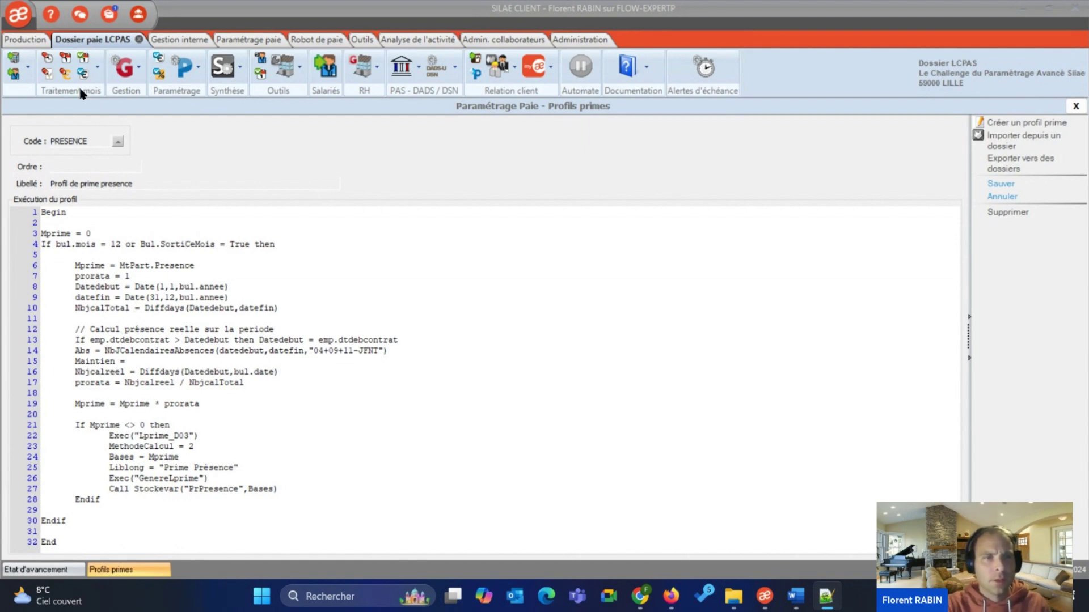
pyautogui.click(178, 355)
pyautogui.write('NbjCalendairesMaintiens(DateDebut,DateFin,"09+04+11",1)')
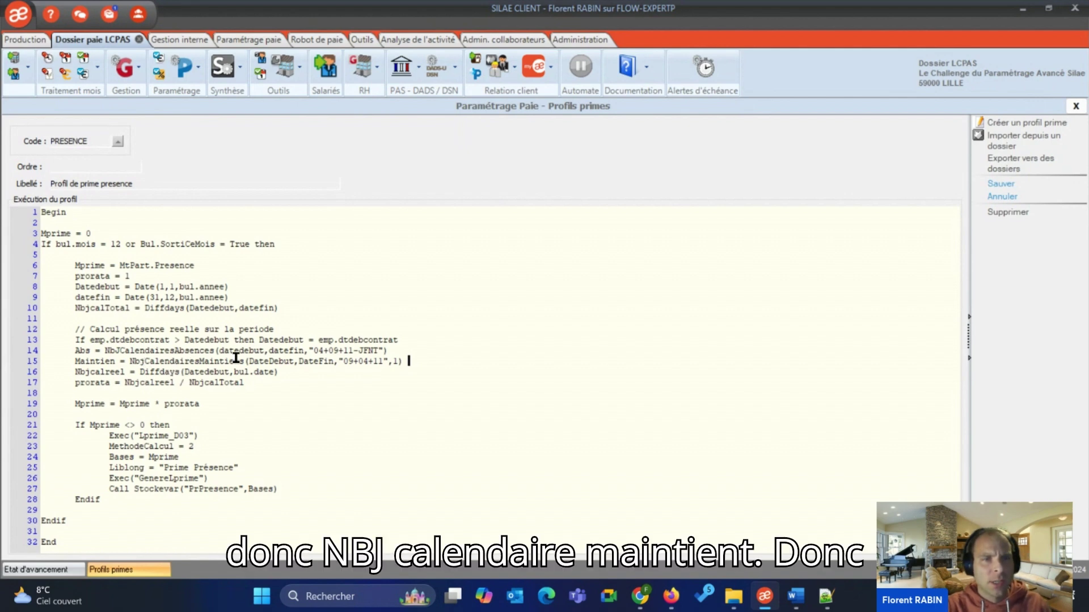
pyautogui.moveTo(130, 362); pyautogui.dragTo(244, 363)
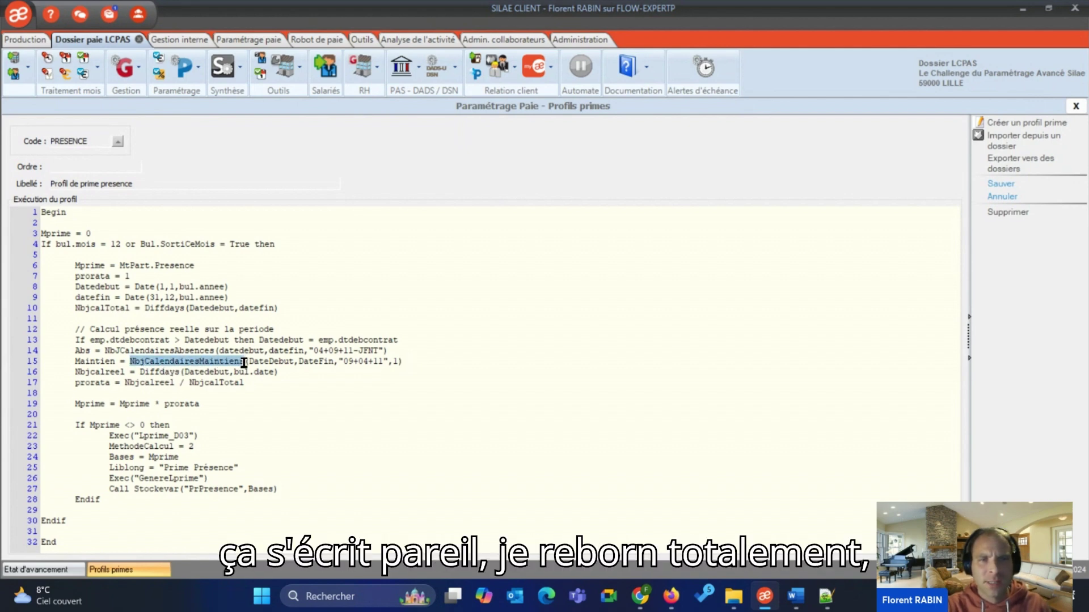
# Extend the Maintien line with + NbjCalendairesMaintiens(DateDebut,DateFin,"09+04+11",2)
pyautogui.click(256, 362)
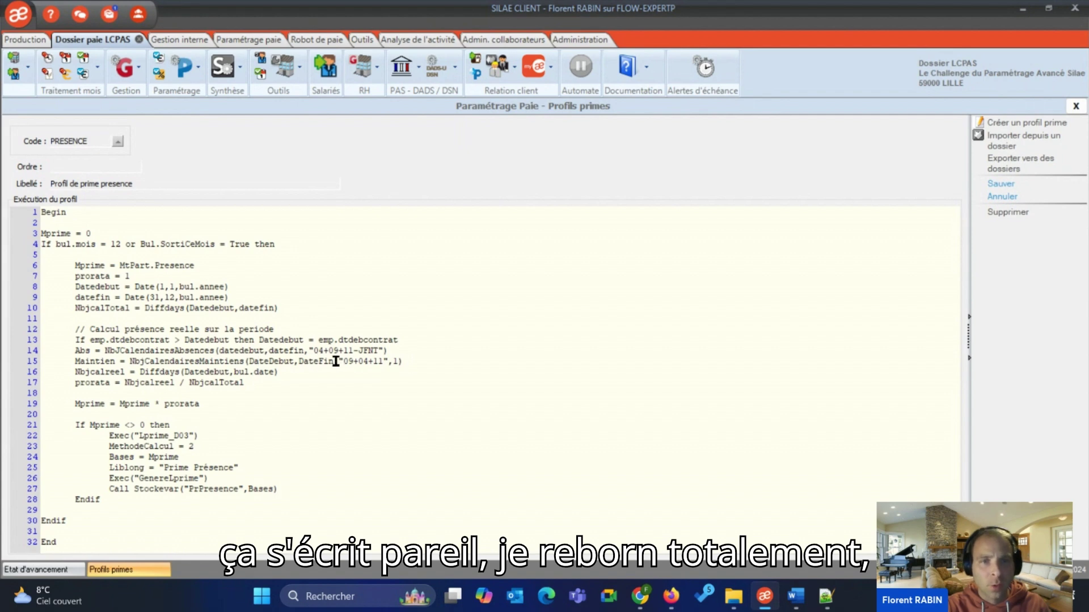
pyautogui.moveTo(342, 363); pyautogui.dragTo(385, 358)
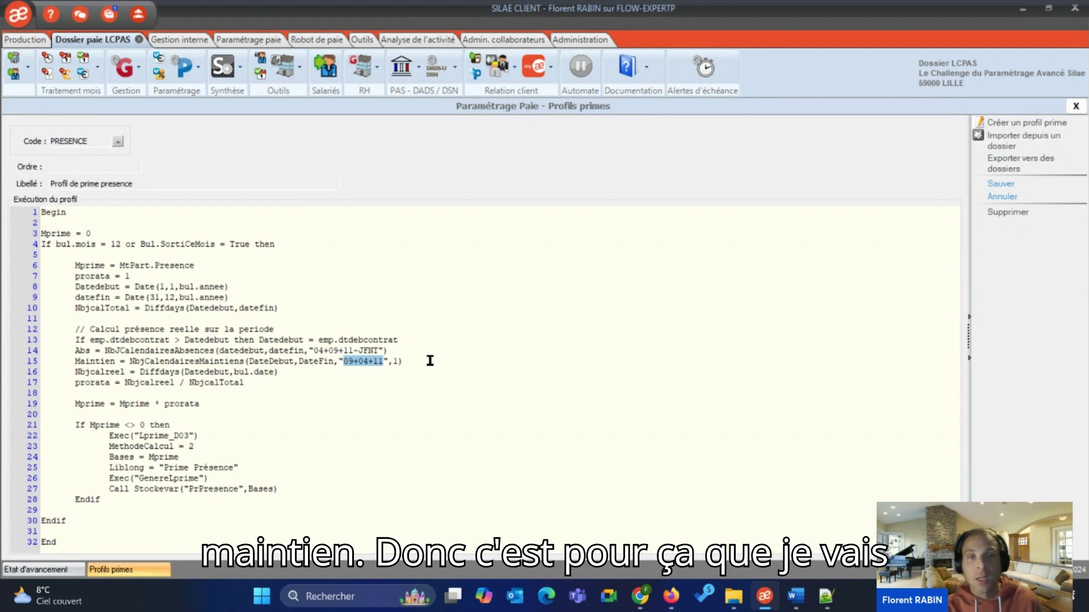
pyautogui.moveTo(408, 360); pyautogui.dragTo(178, 359)
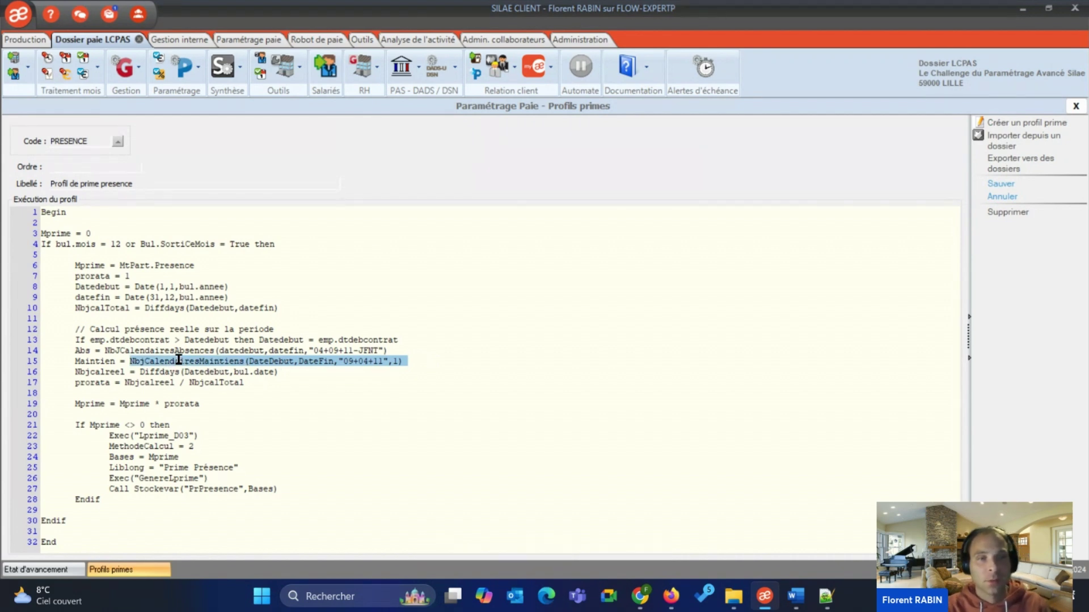
pyautogui.click(413, 353)
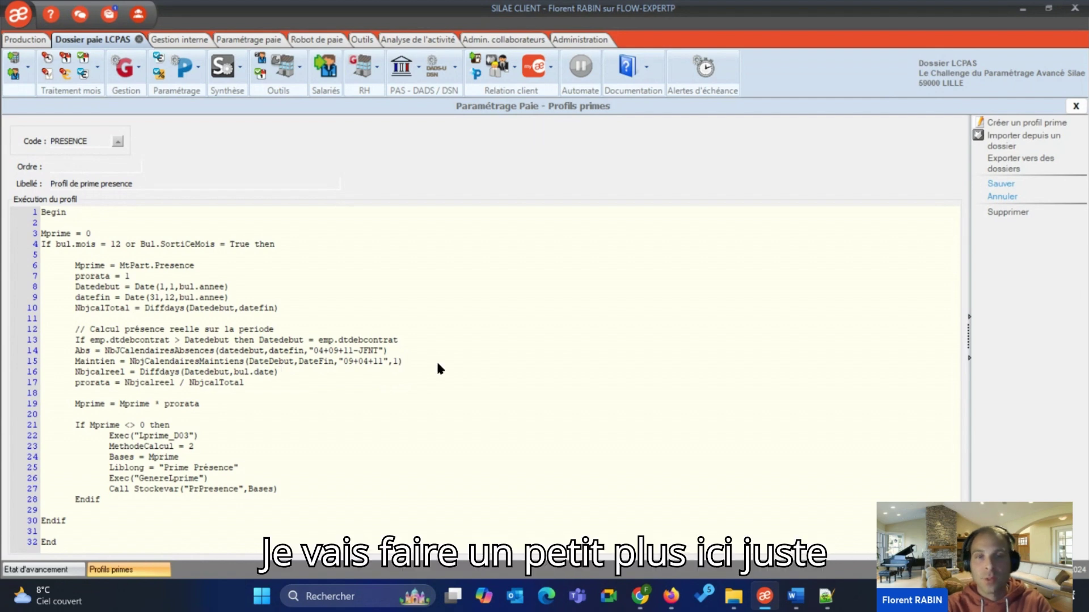
pyautogui.write('NbjCalendairesMaintiens(DateDebut,DateFin,"09+04+11",1)')
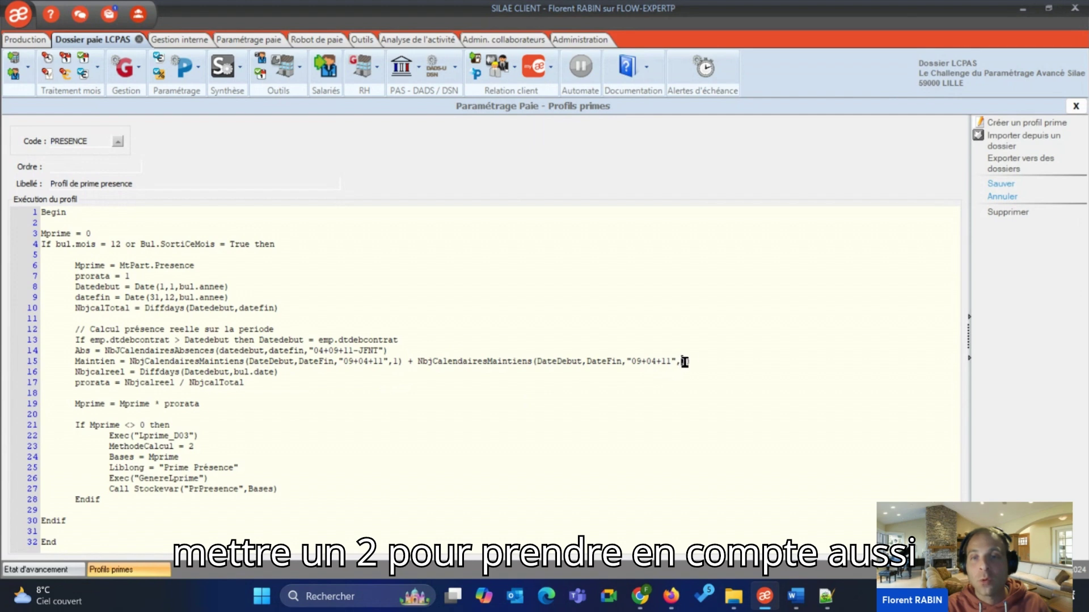
pyautogui.press('Left')
pyautogui.press('BackSpace')
pyautogui.write('2')
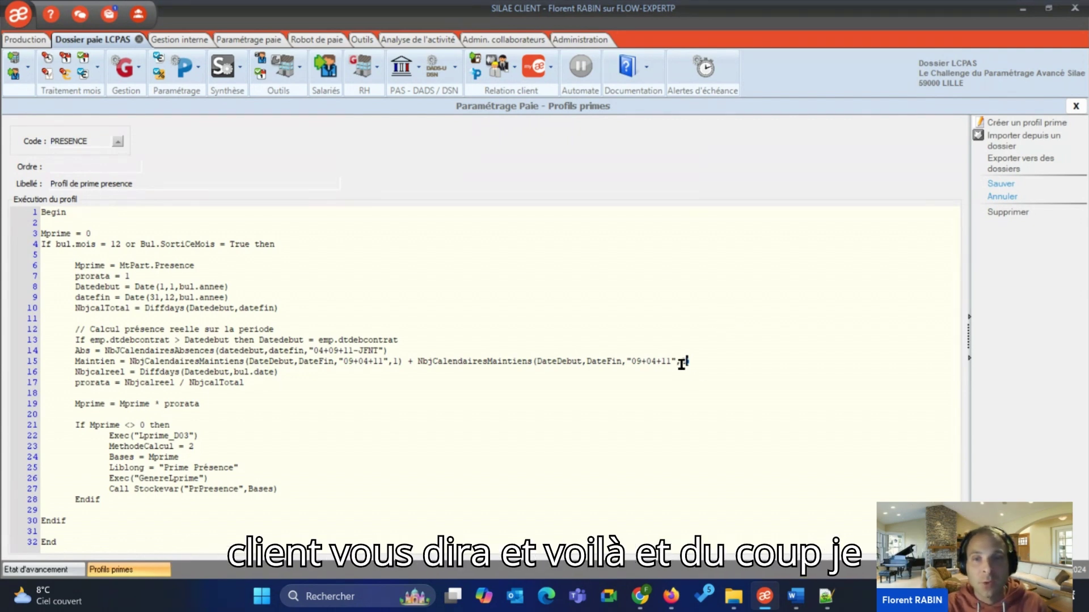
pyautogui.write('2')
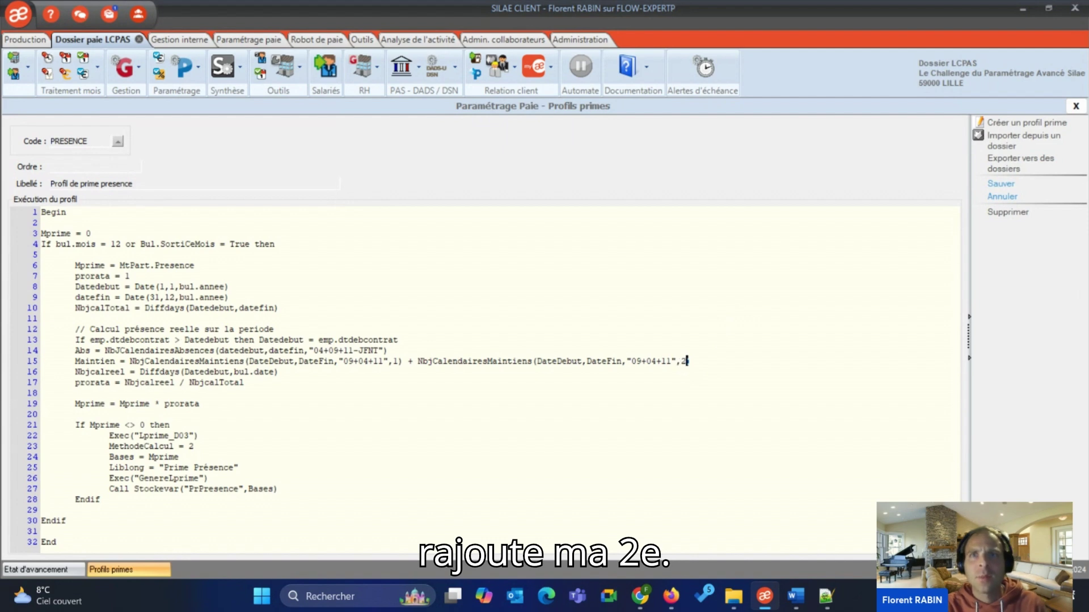
pyautogui.write(')')
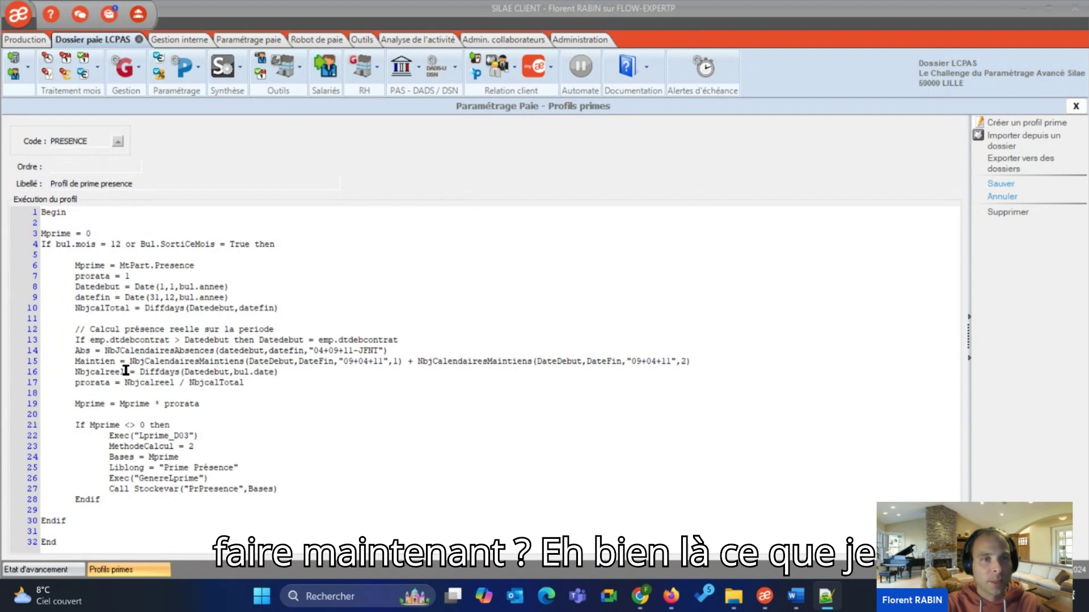
# Add the line Nbjcalreel = Nbjcalreel - Abs + maintien directly below the Nbjcalreel Diffdays line and save the PRESENCE profile
pyautogui.doubleClick(105, 374)
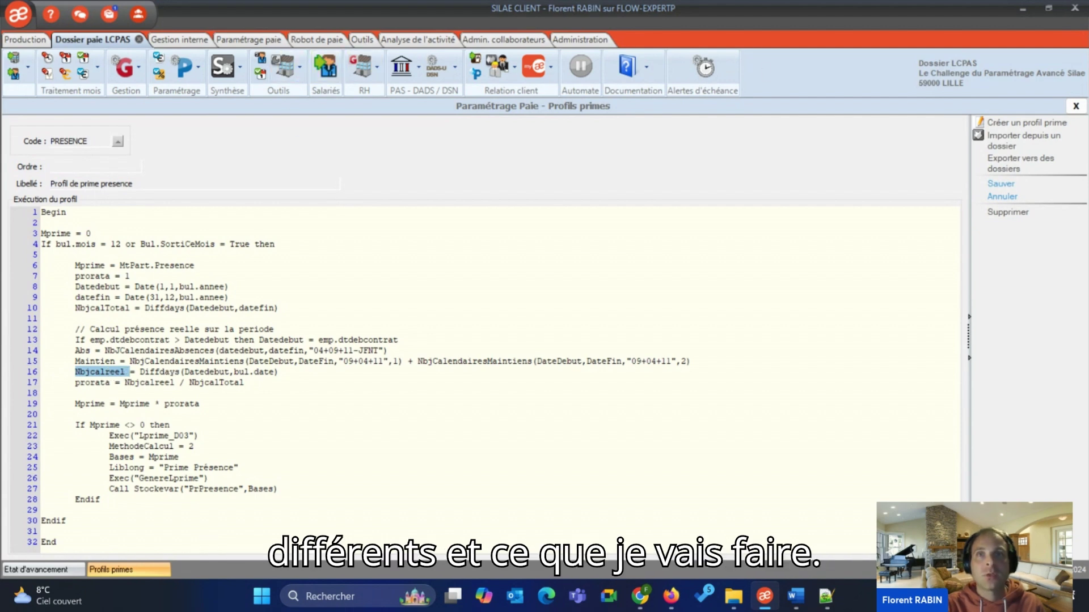
pyautogui.hotkey('alt', 'Tab')
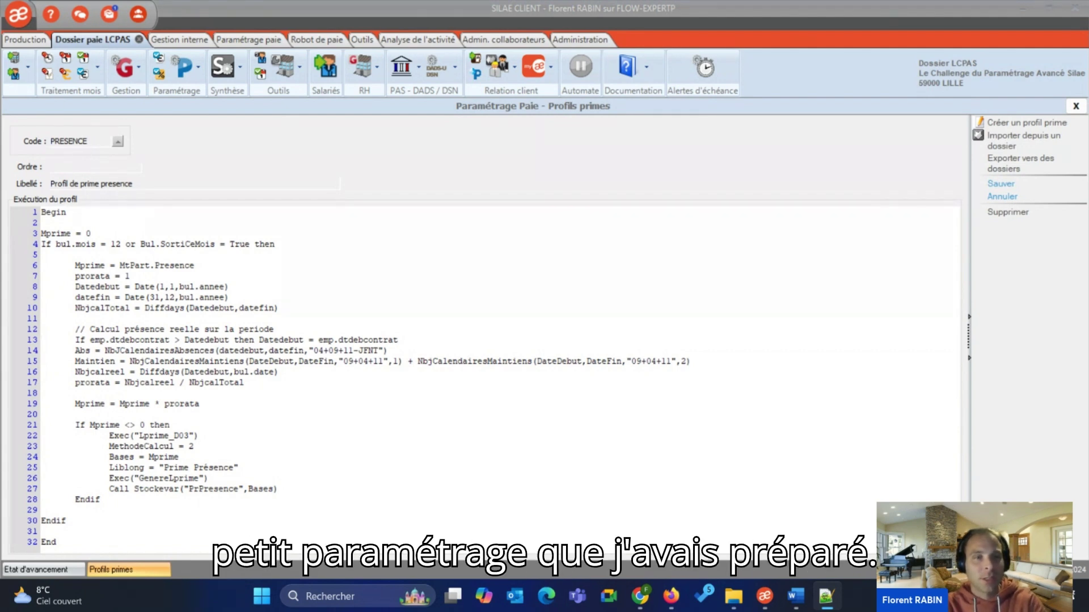
pyautogui.click(295, 368)
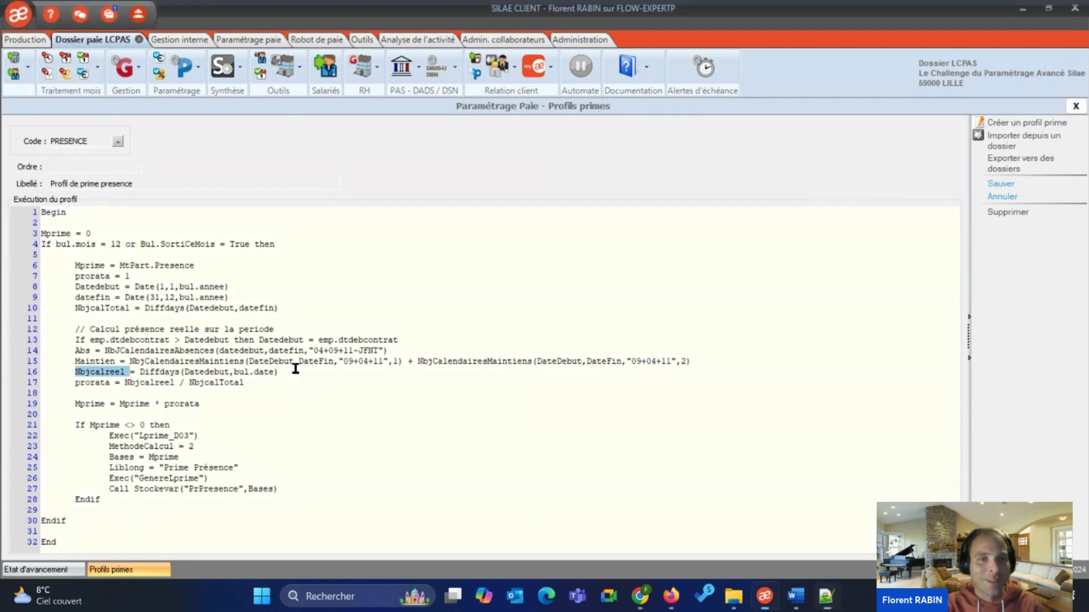
pyautogui.press('Return')
pyautogui.write('Nbjcalreel = Nbjcalreel - Abs + maintien')
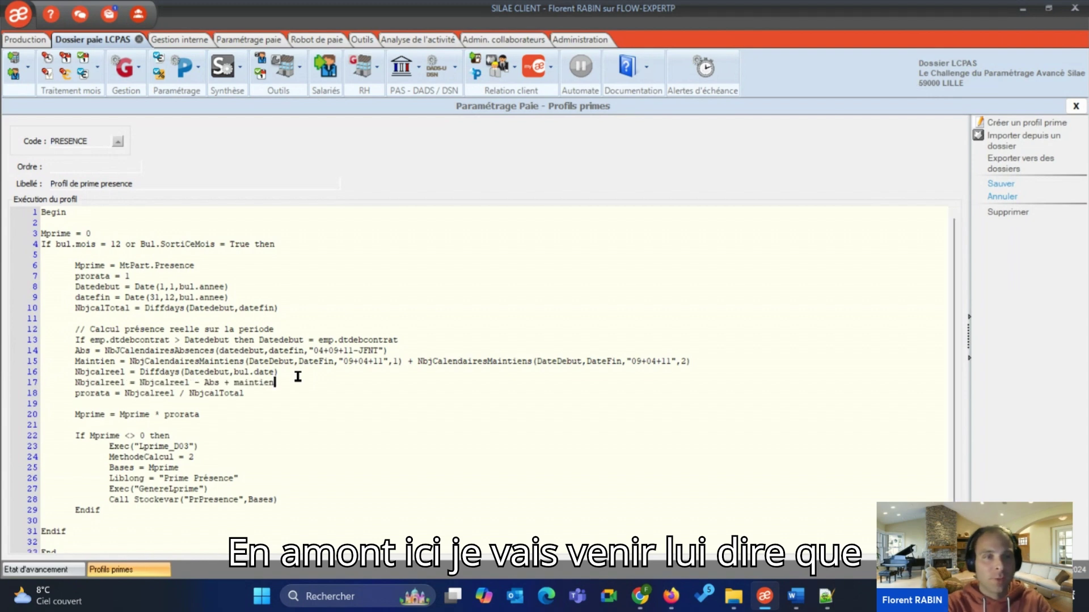
pyautogui.doubleClick(108, 384)
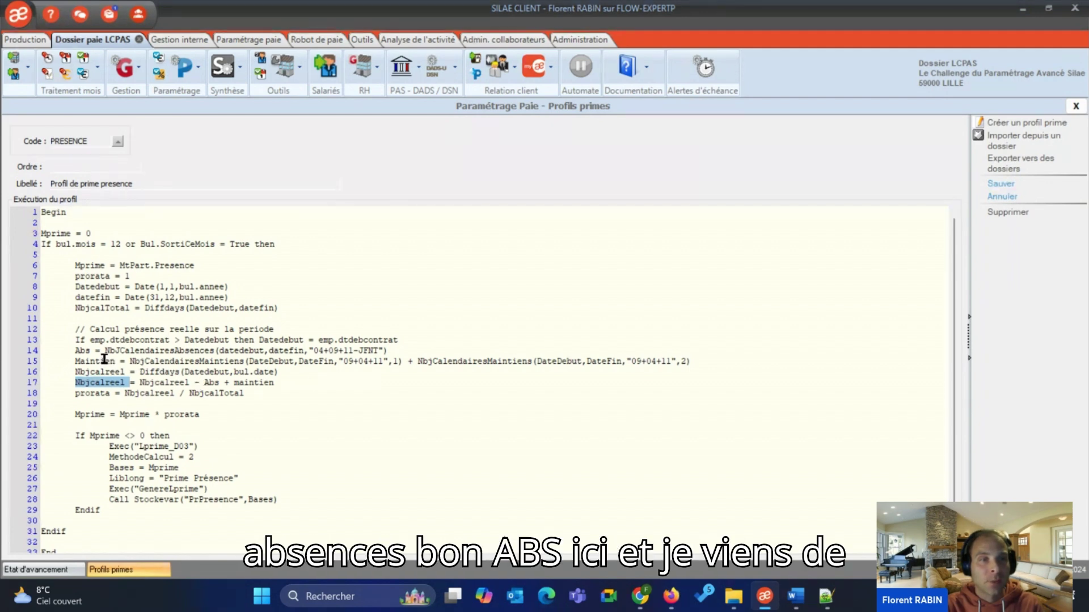
pyautogui.doubleClick(83, 350)
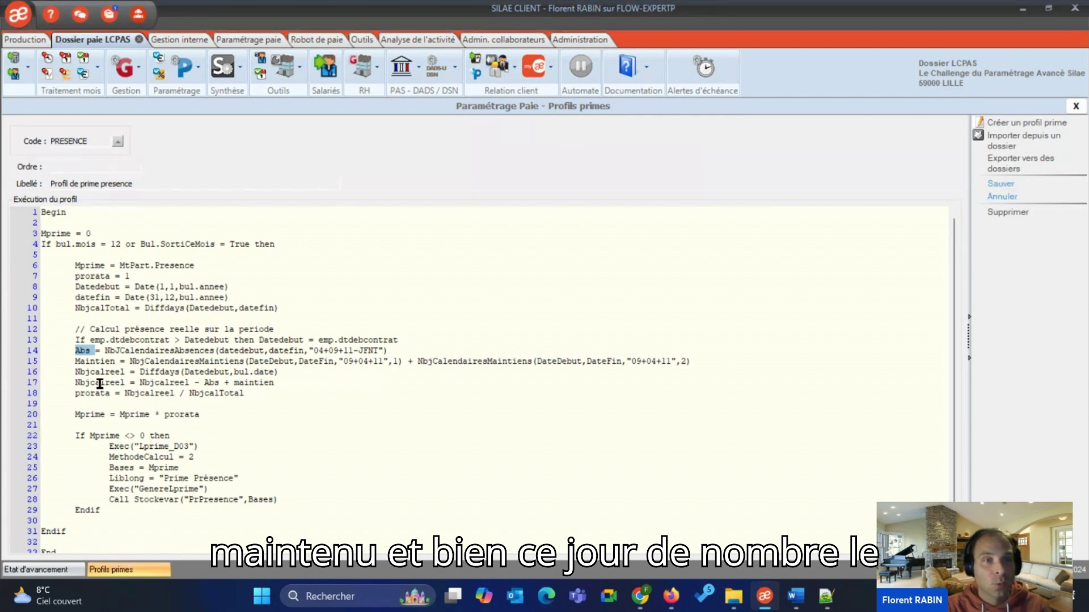
pyautogui.click(146, 395)
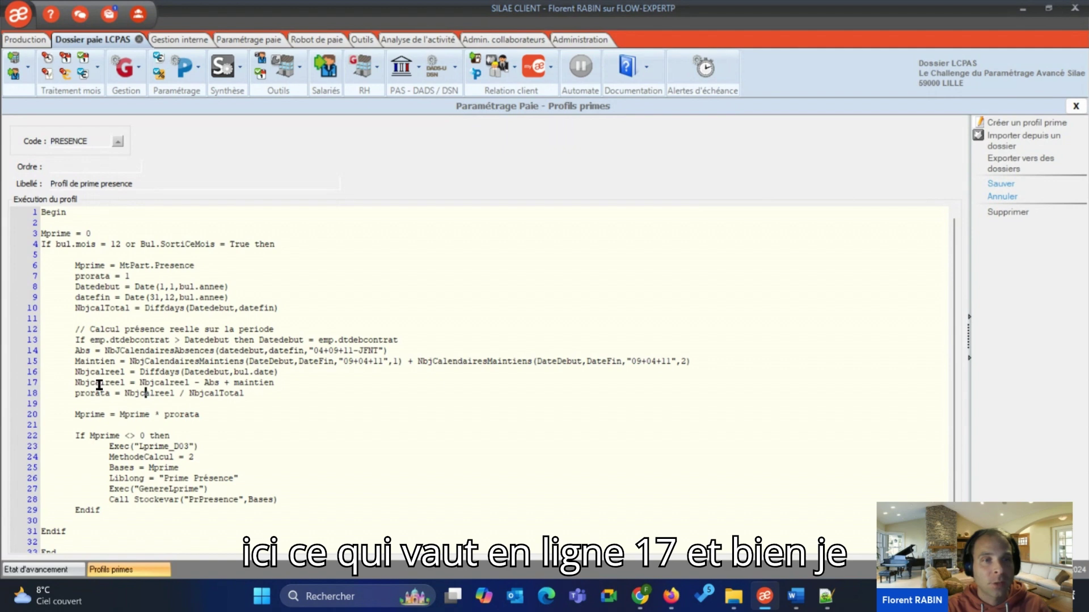
pyautogui.doubleClick(145, 396)
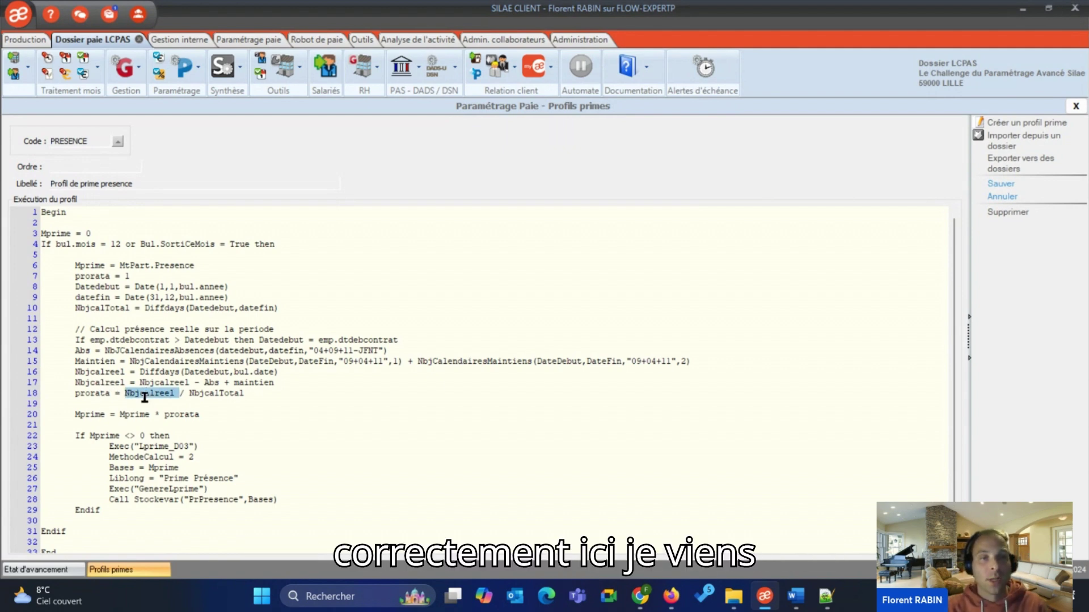
pyautogui.click(1000, 183)
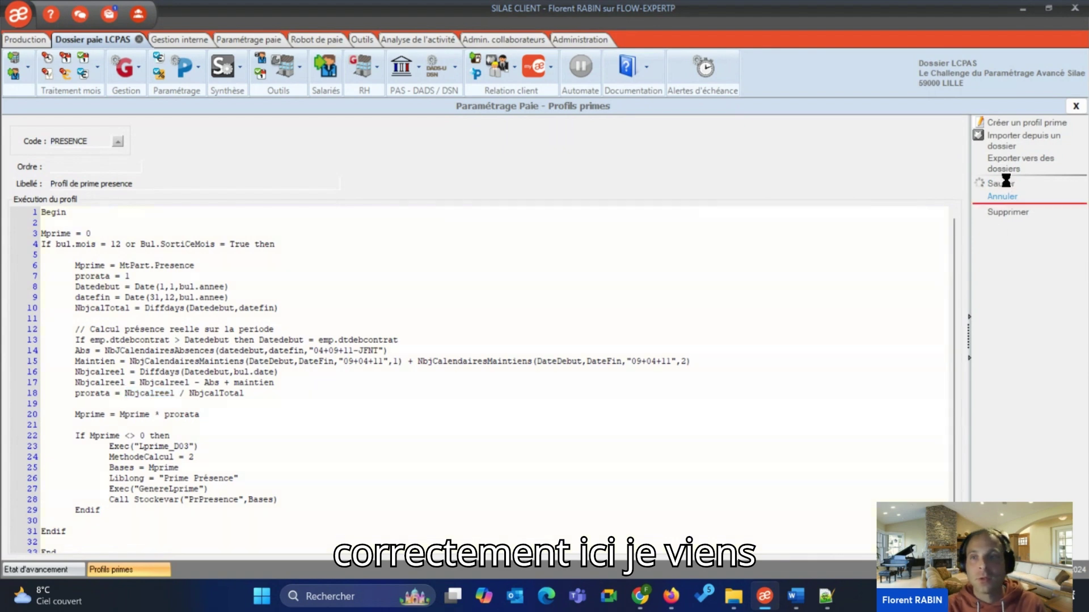
# Return to the open December 2024 payslip and recalculate it with the updated bonus profile
pyautogui.hotkey('ctrl', 'Tab')
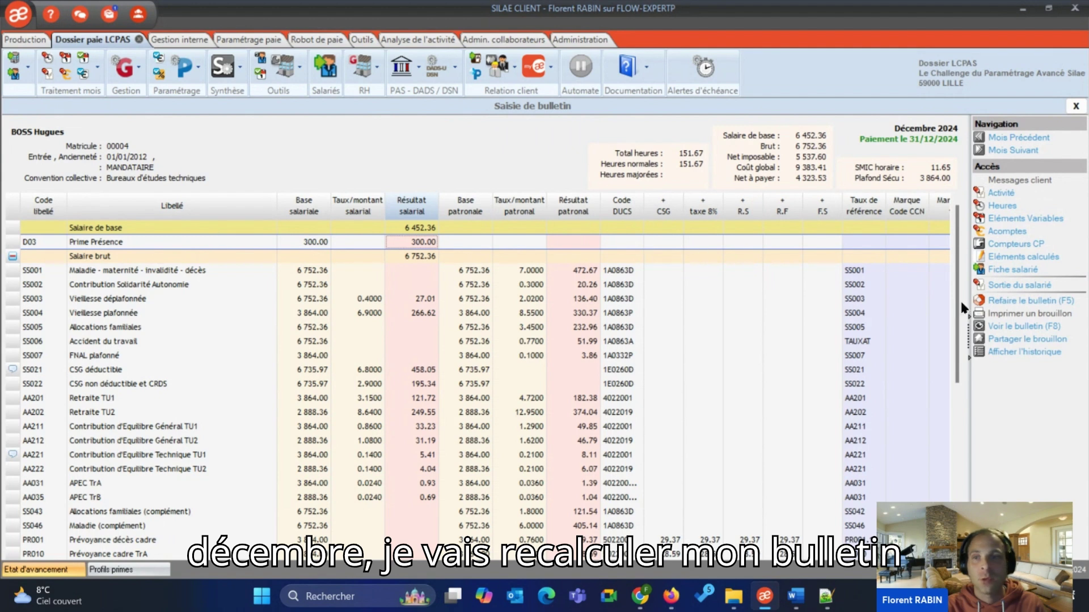
pyautogui.click(1015, 300)
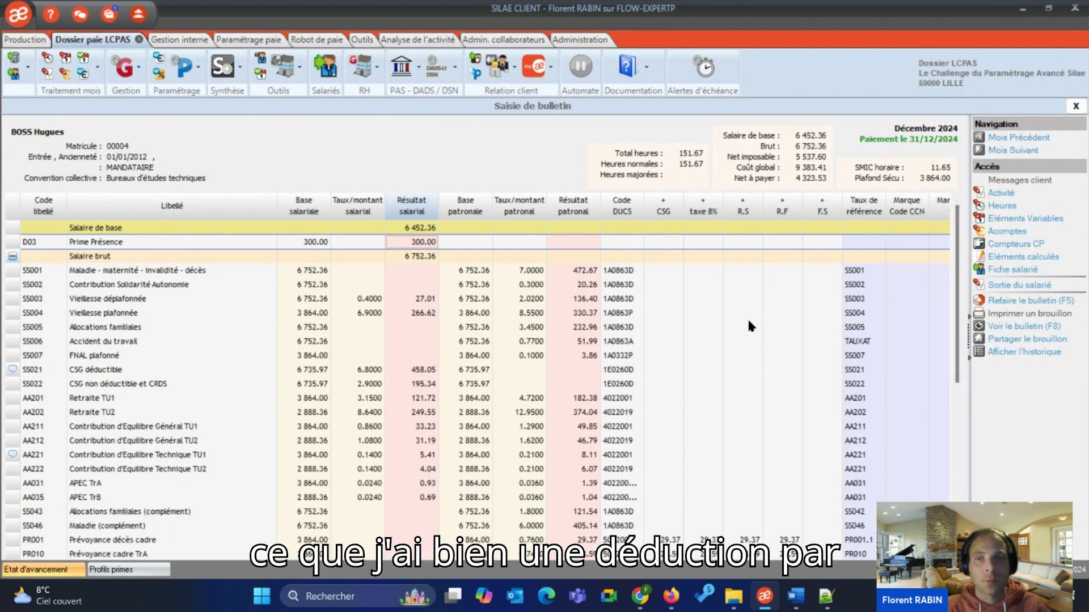
pyautogui.click(129, 570)
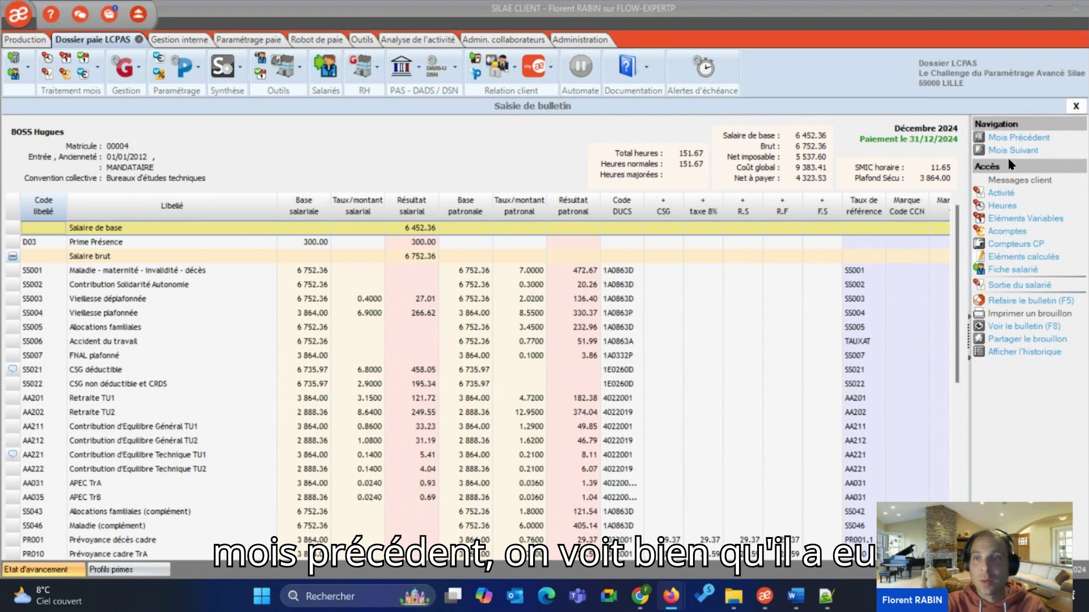
# Check the Indemnités complémentaires calculation detail on the same employee's November 2024 payslip, and return to December
pyautogui.click(1019, 140)
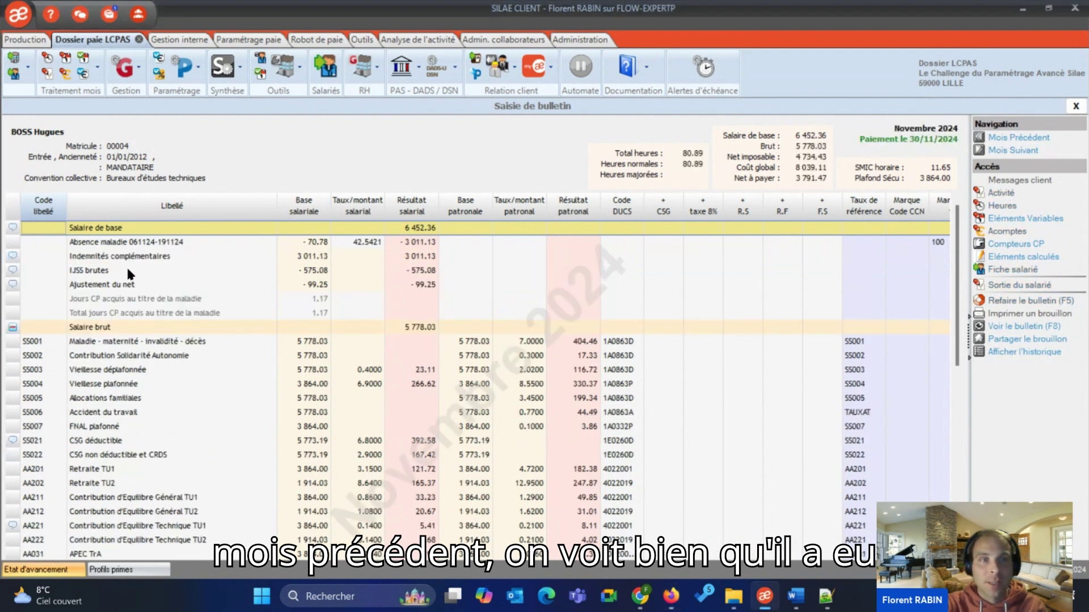
pyautogui.click(12, 256)
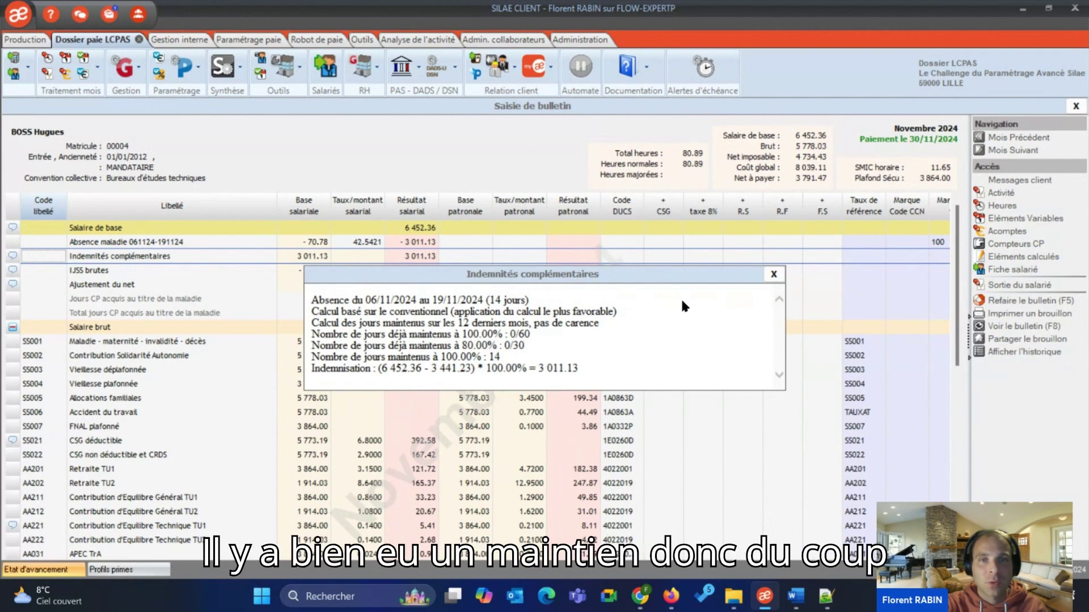
pyautogui.click(774, 274)
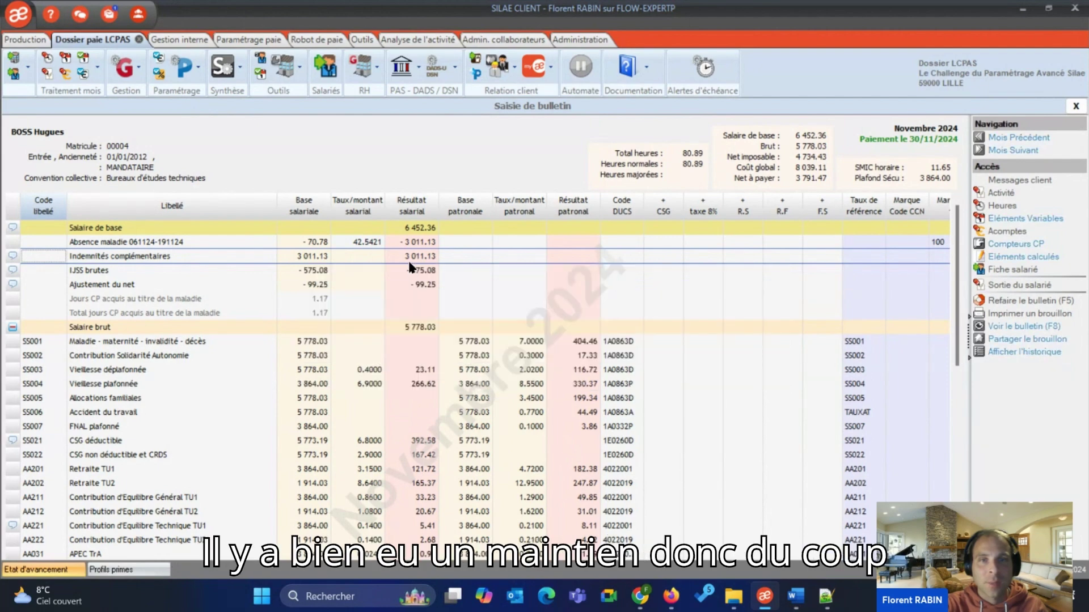
pyautogui.click(1005, 151)
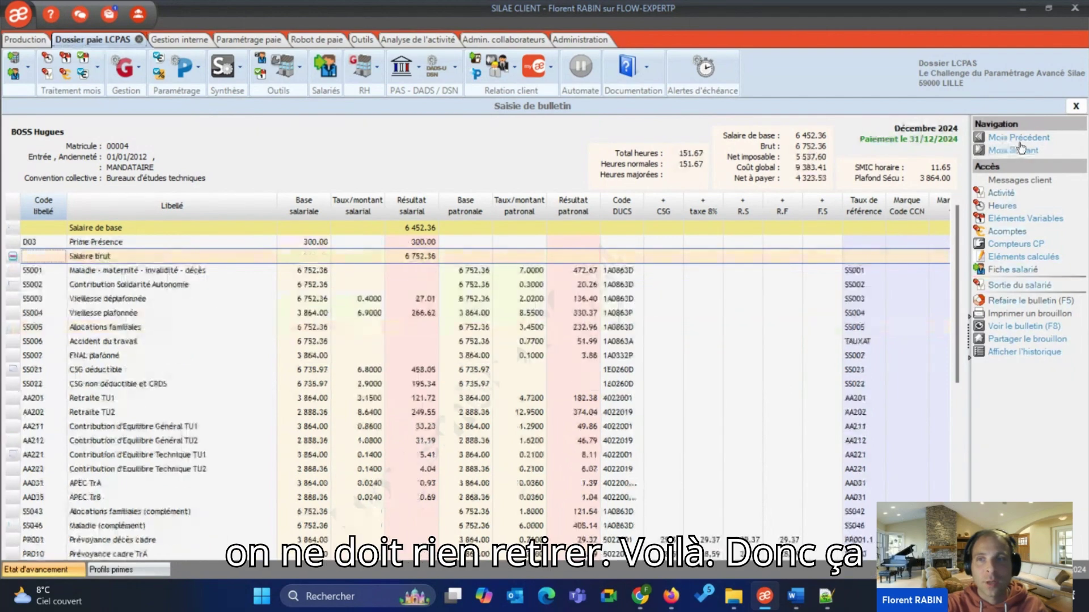
# Open the fourth-listed employee's November 2024 payslip and check the Indemnités complémentaires calculation detail
pyautogui.click(1076, 106)
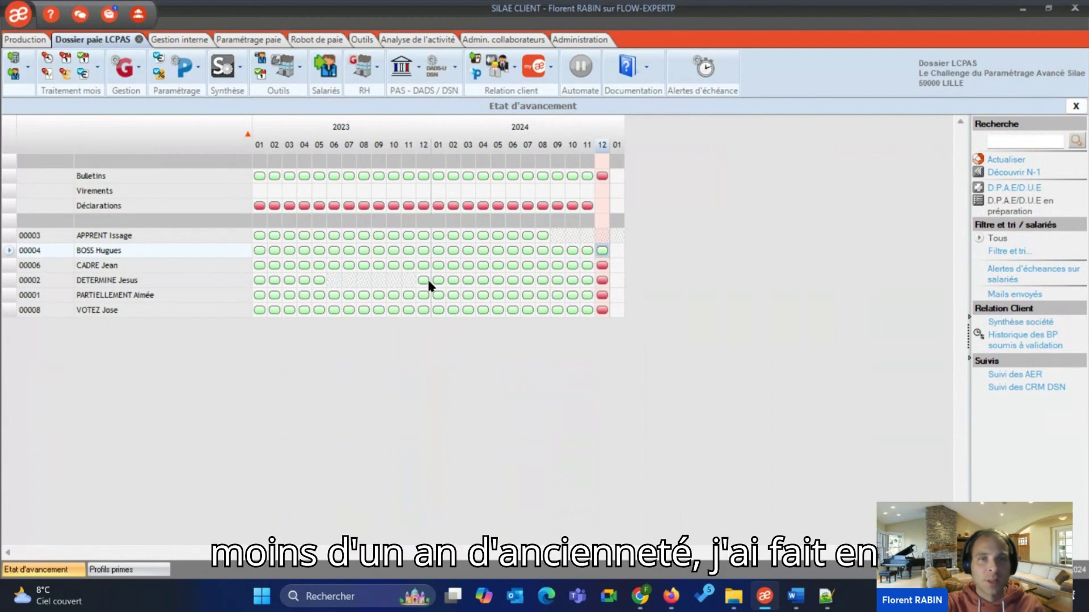
pyautogui.doubleClick(586, 280)
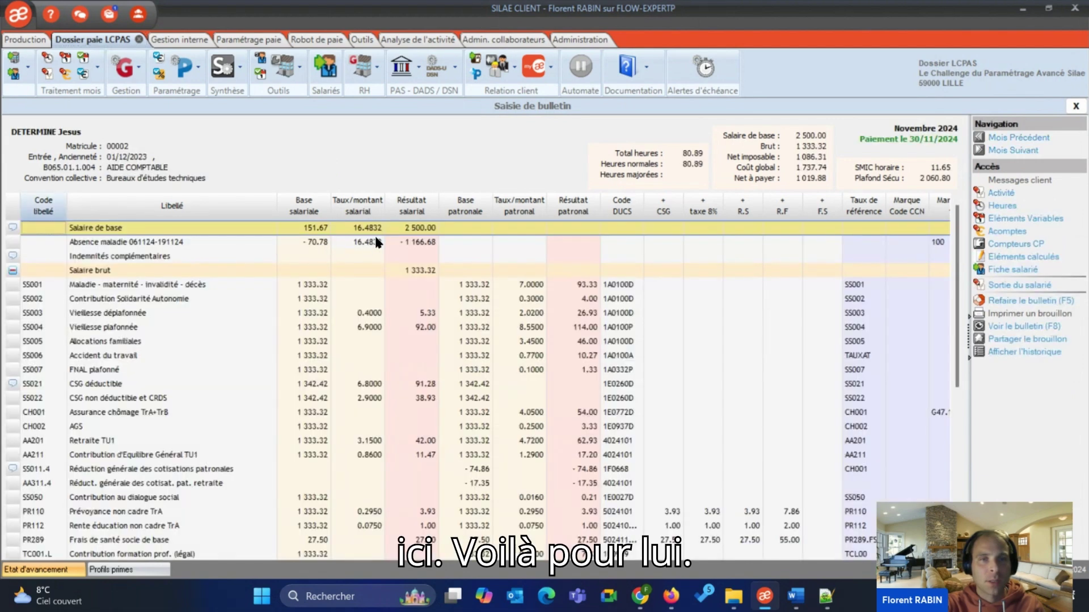
pyautogui.click(12, 256)
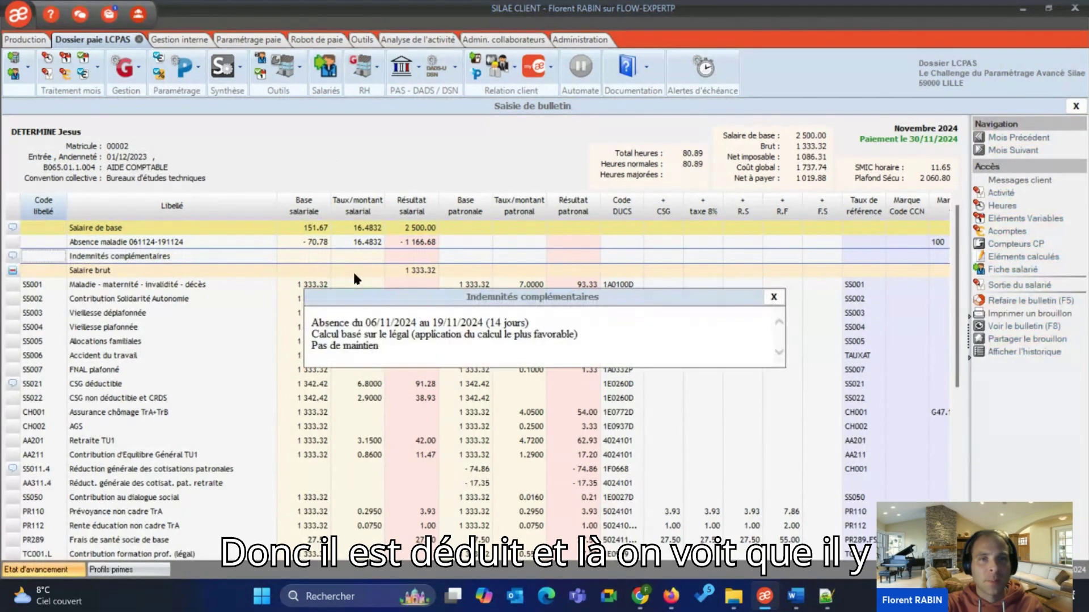
pyautogui.click(773, 298)
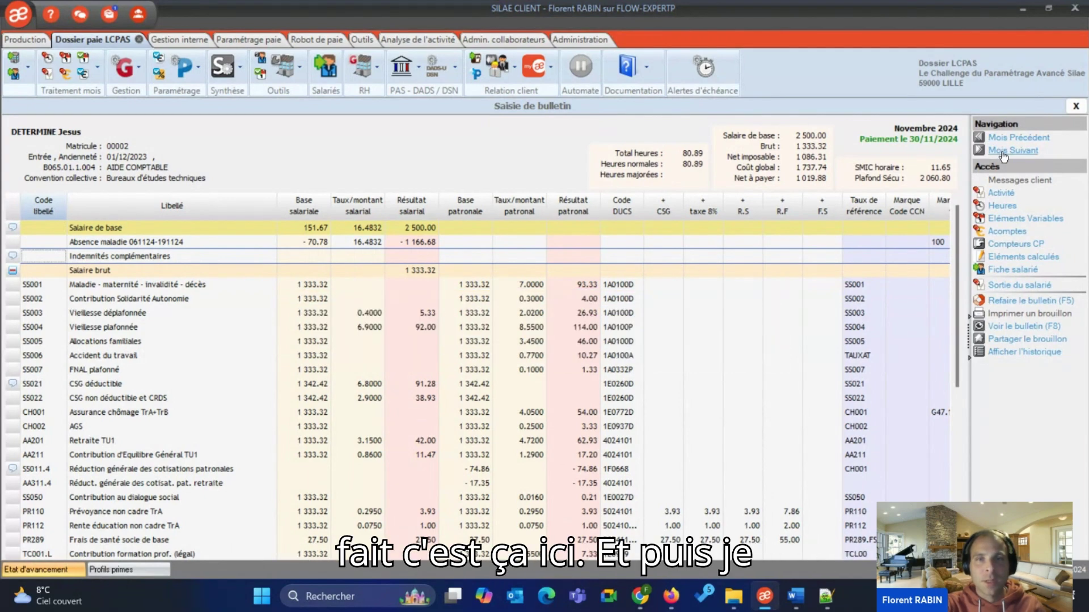
# Generate the fourth-listed employee's December 2024 payslip from the progress overview and open it to check the Prime Présence line
pyautogui.click(1075, 107)
pyautogui.rightClick(603, 281)
pyautogui.click(632, 289)
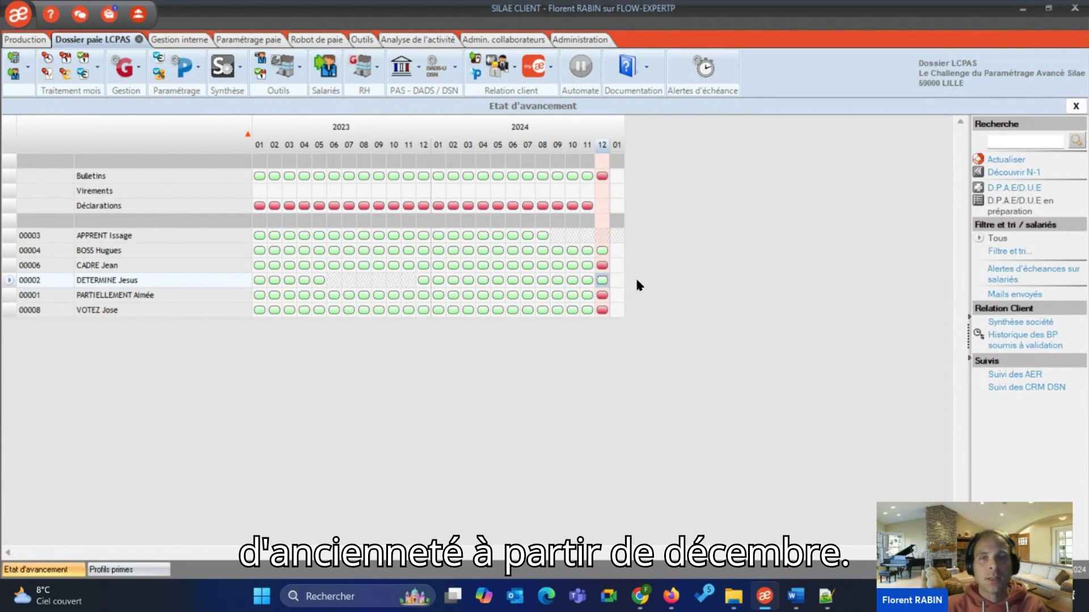
pyautogui.doubleClick(604, 277)
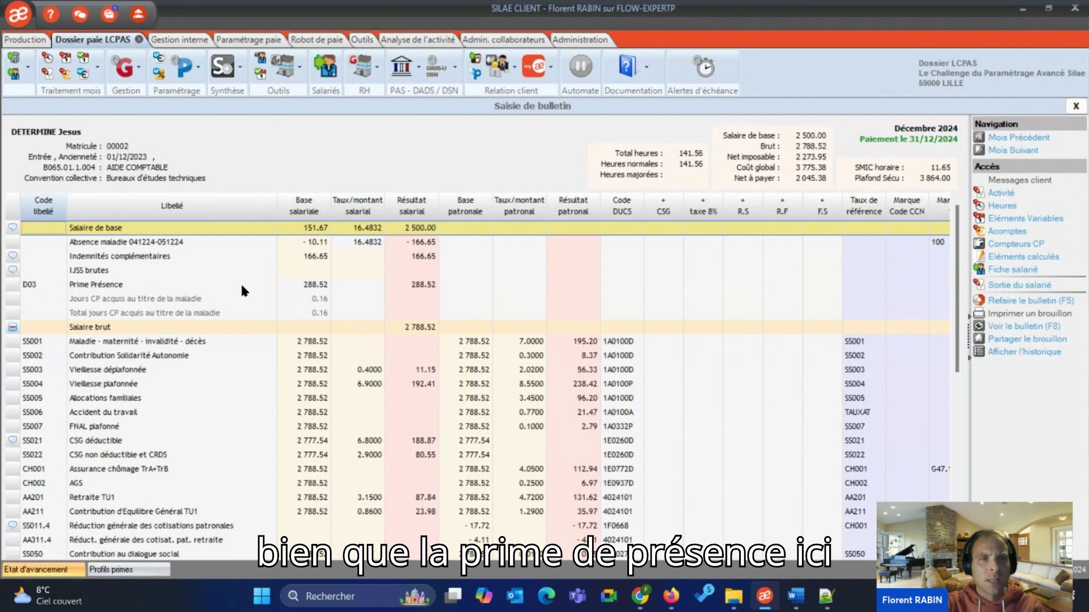
# In the PRESENCE script, add the line Print "Abs = " + Abs directly below the Abs calculation
pyautogui.click(145, 571)
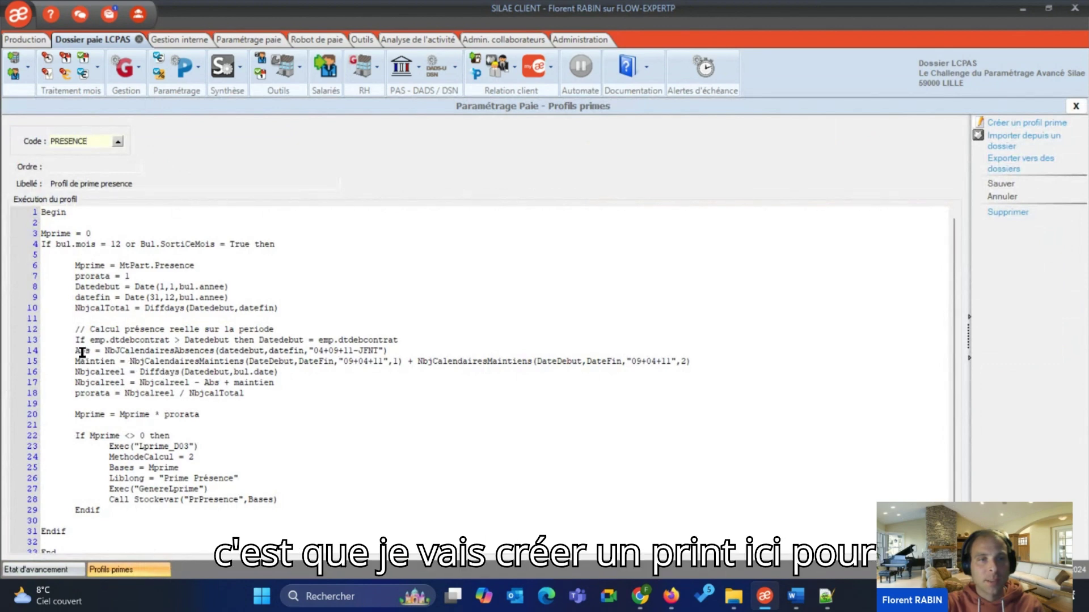
pyautogui.click(389, 349)
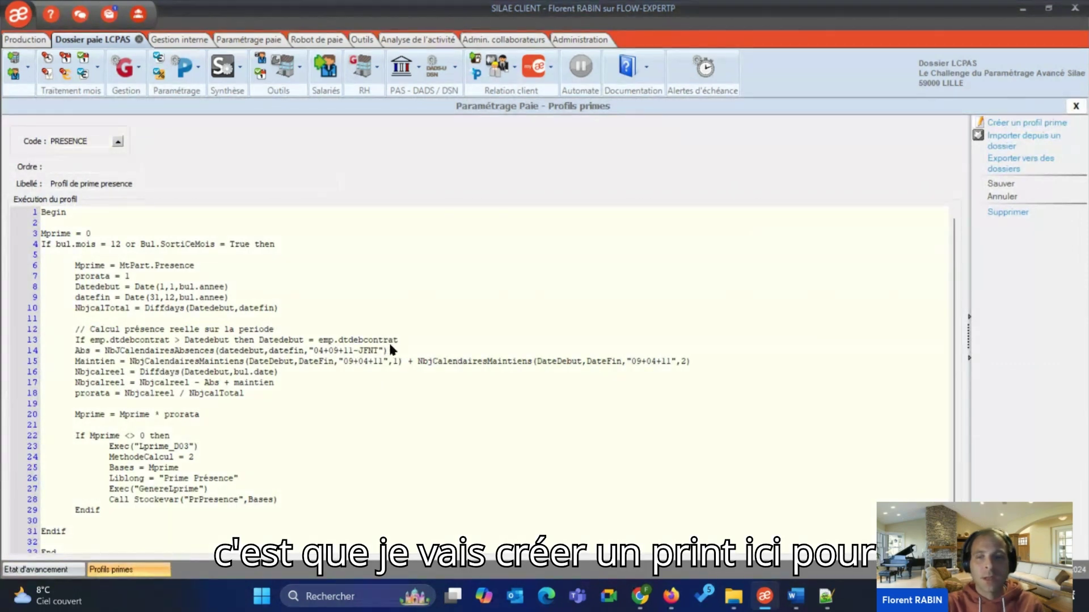
pyautogui.press('Return')
pyautogui.write('Print "Abs = " + Abs')
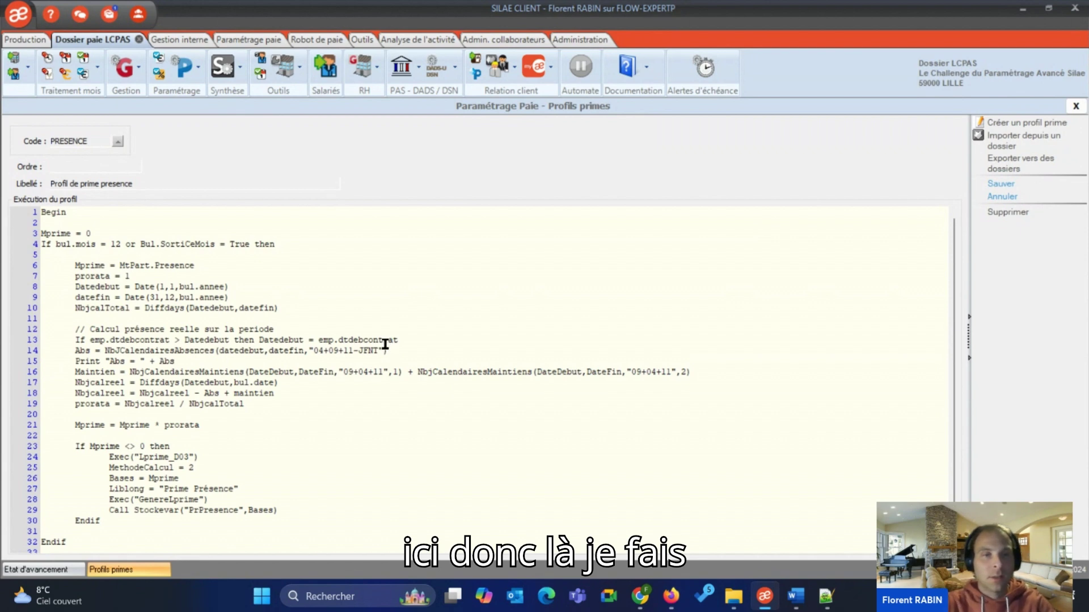
# Add the line Print "Maintien = " + Maintien directly below the Maintien calculation in the PRESENCE script and save the profile
pyautogui.moveTo(226, 364); pyautogui.dragTo(76, 363)
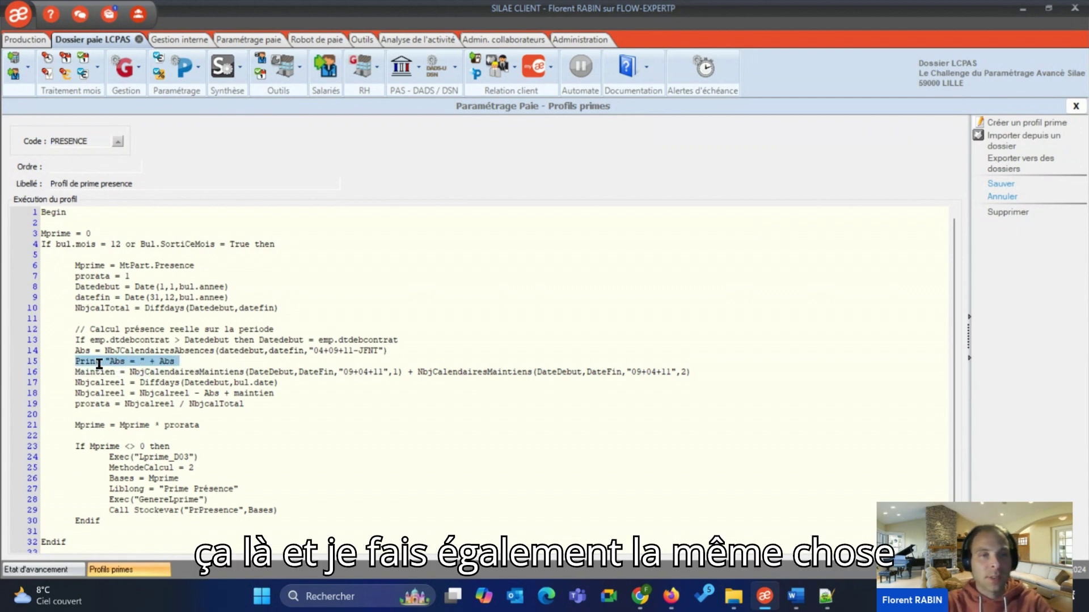
pyautogui.click(702, 370)
pyautogui.press('Return')
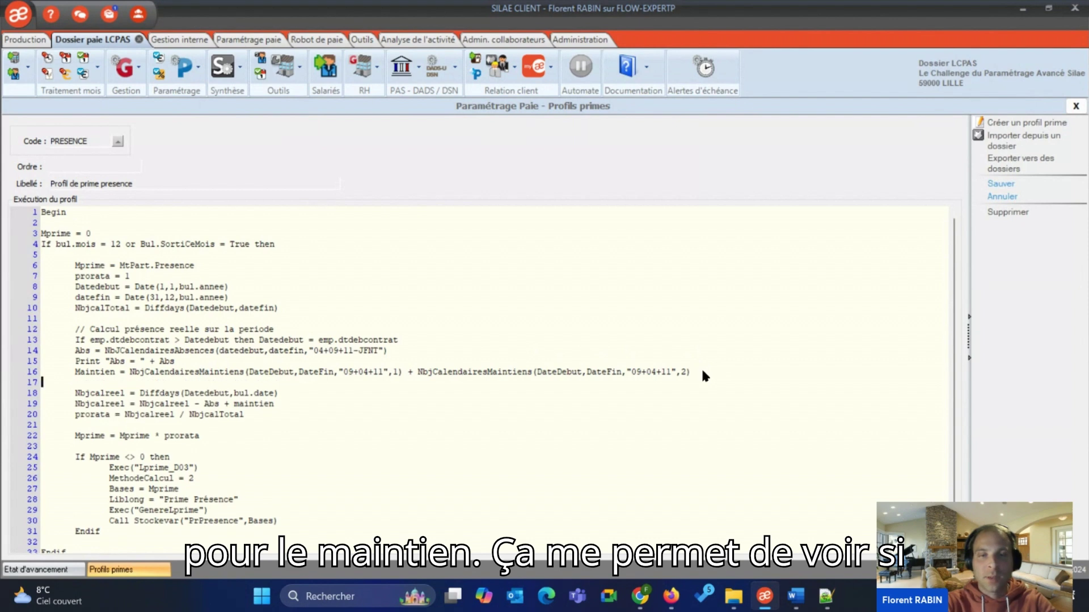
pyautogui.write('Print ')
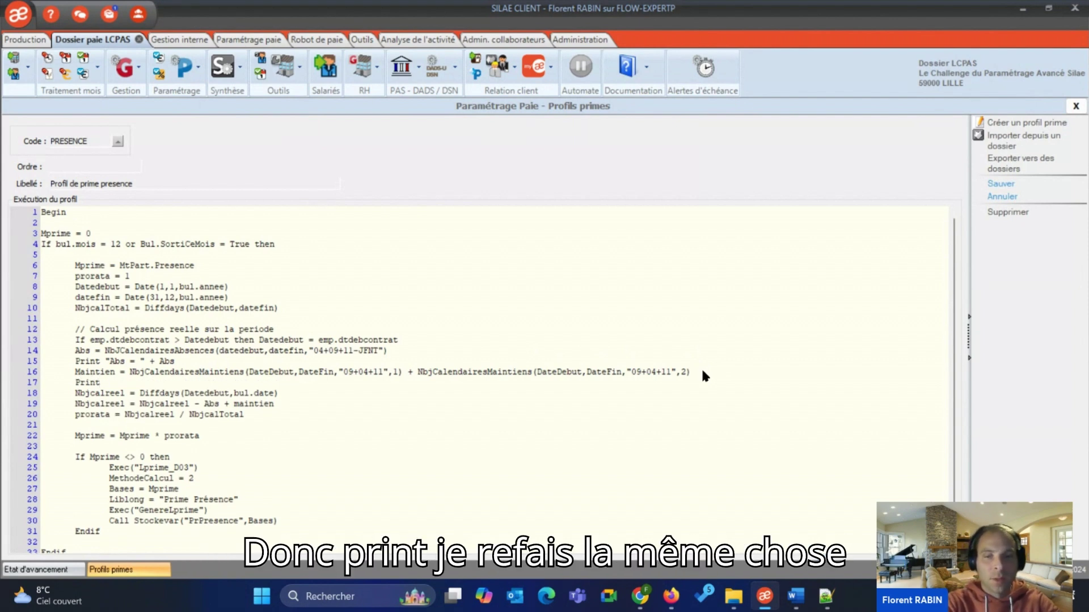
pyautogui.write('"Maintien =')
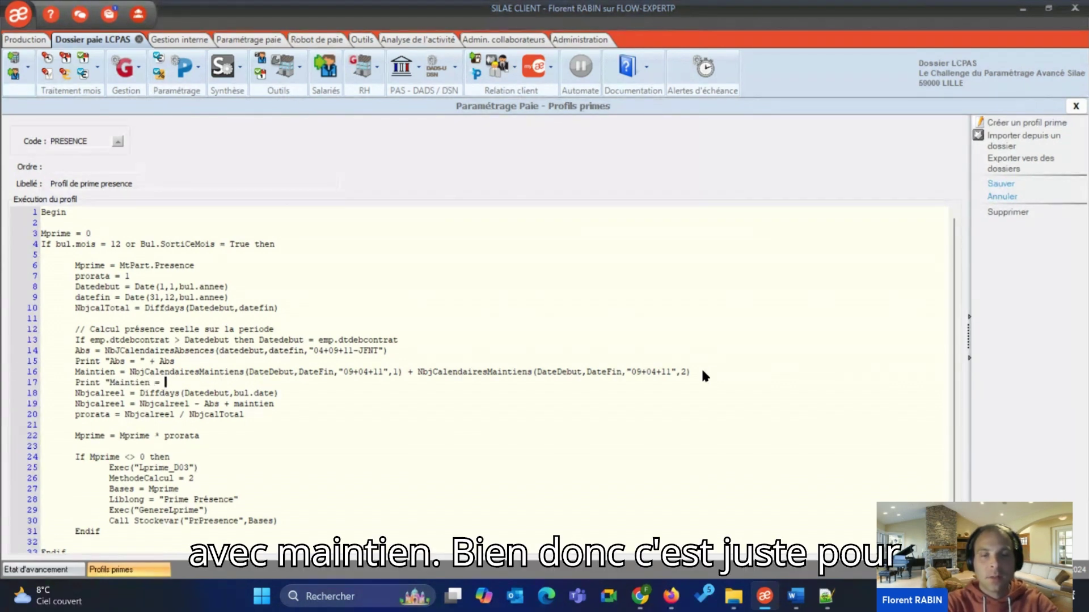
pyautogui.write(' " + Maintien')
pyautogui.click(998, 184)
# Recalculate the fourth-listed employee's December 2024 payslip and check the last printed Abs and Maintien values in its trace
pyautogui.click(69, 569)
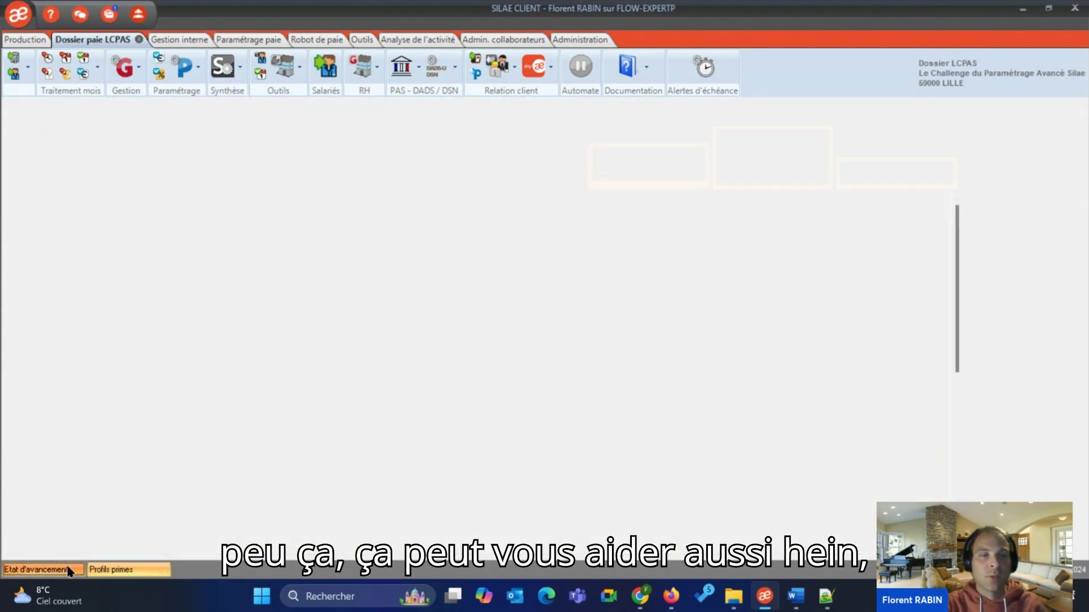
pyautogui.click(1018, 305)
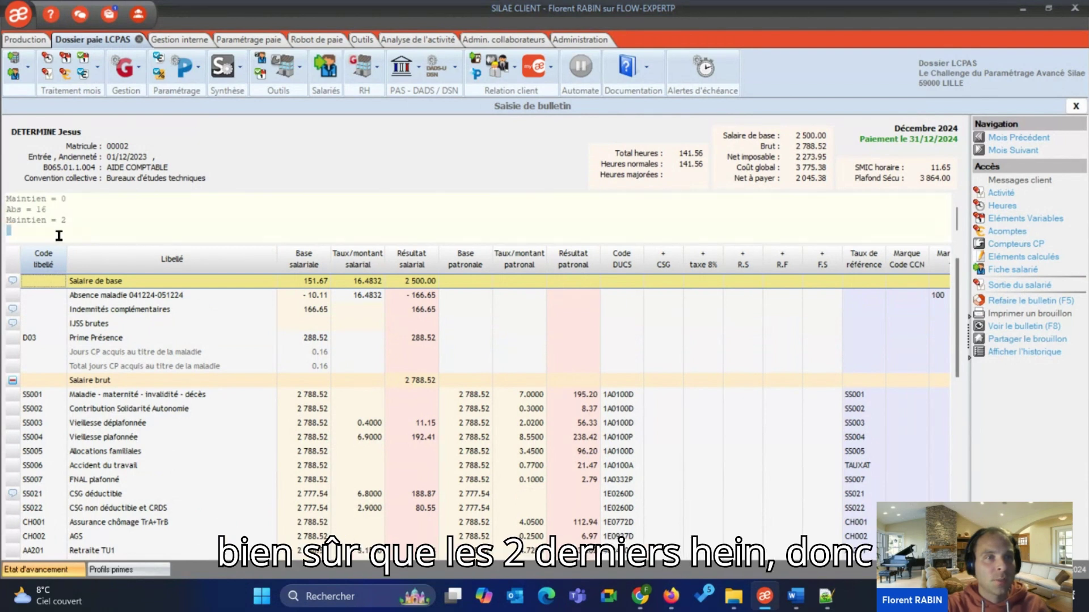
pyautogui.moveTo(83, 220); pyautogui.dragTo(64, 209)
pyautogui.scroll(1, 64, 209)
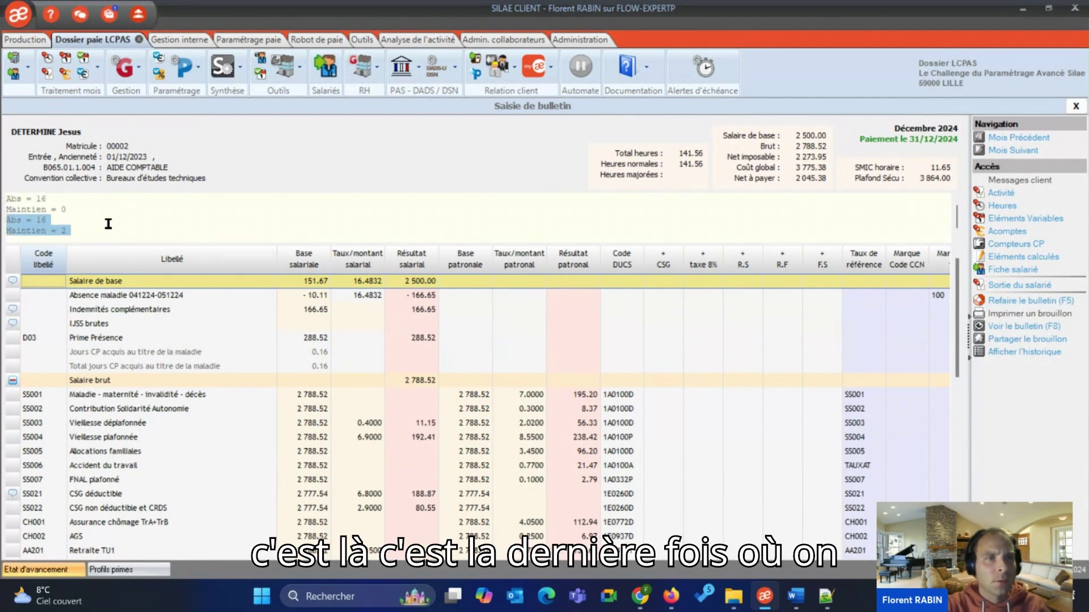
pyautogui.click(55, 219)
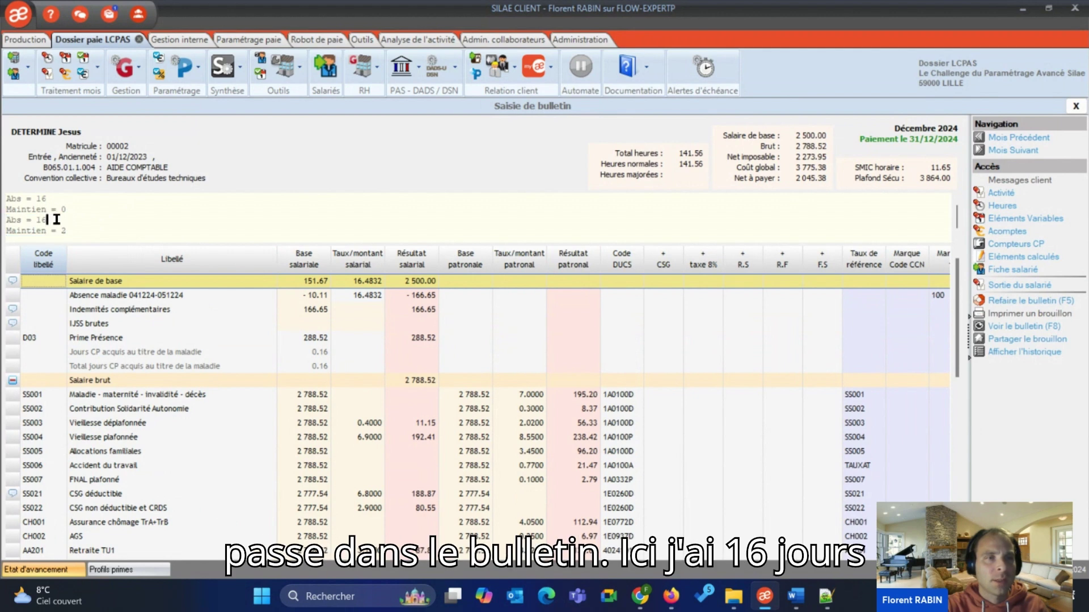
pyautogui.moveTo(57, 220); pyautogui.dragTo(18, 220)
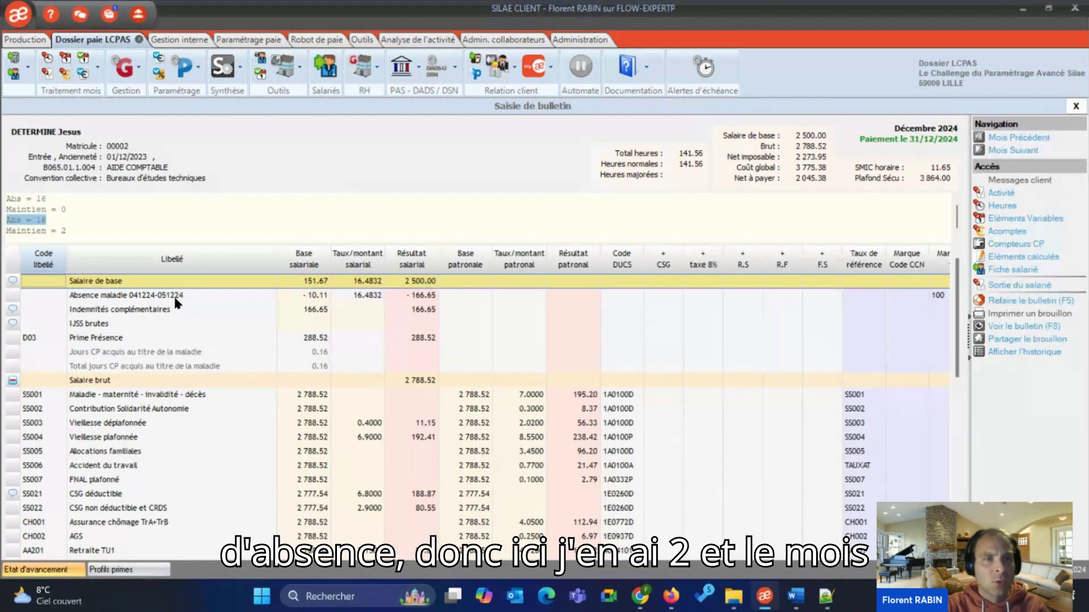
# Compare the sick-leave absence dates on the same employee's November and December 2024 payslips, and return to the progress overview
pyautogui.click(993, 140)
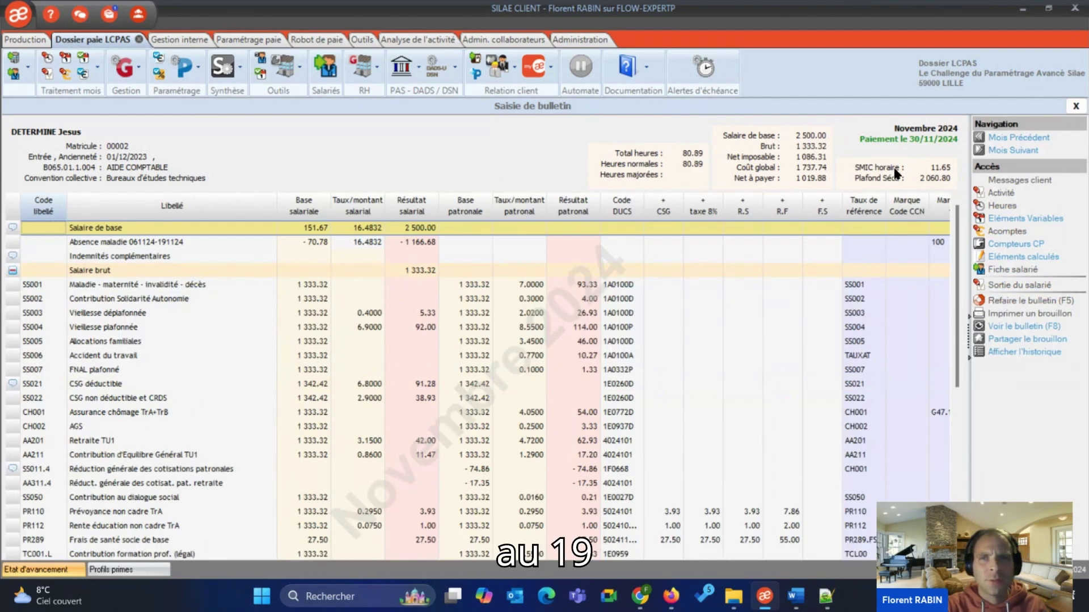
pyautogui.click(991, 150)
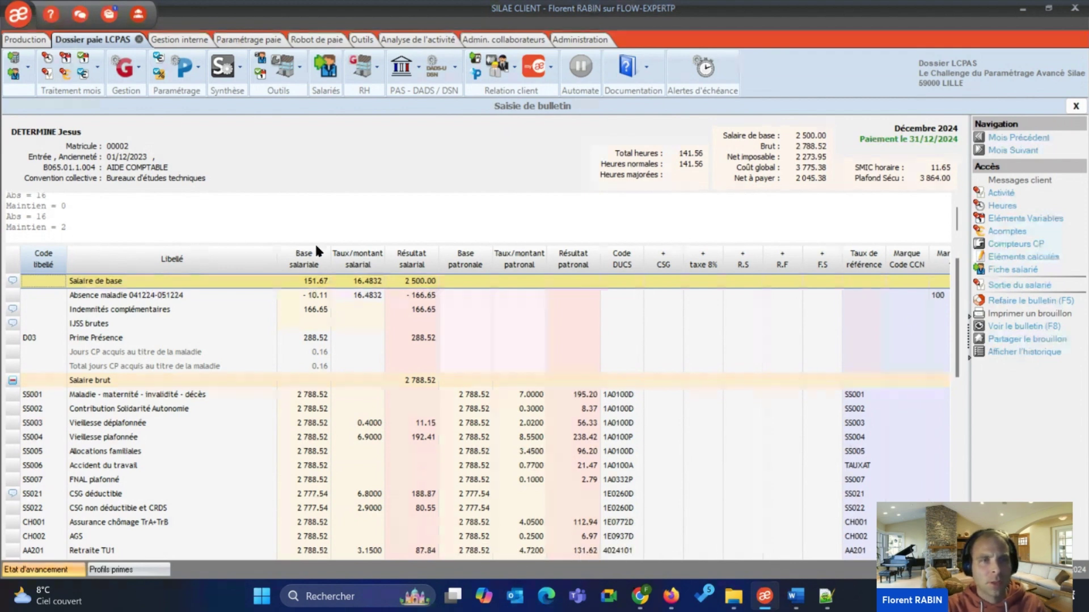
pyautogui.click(1015, 138)
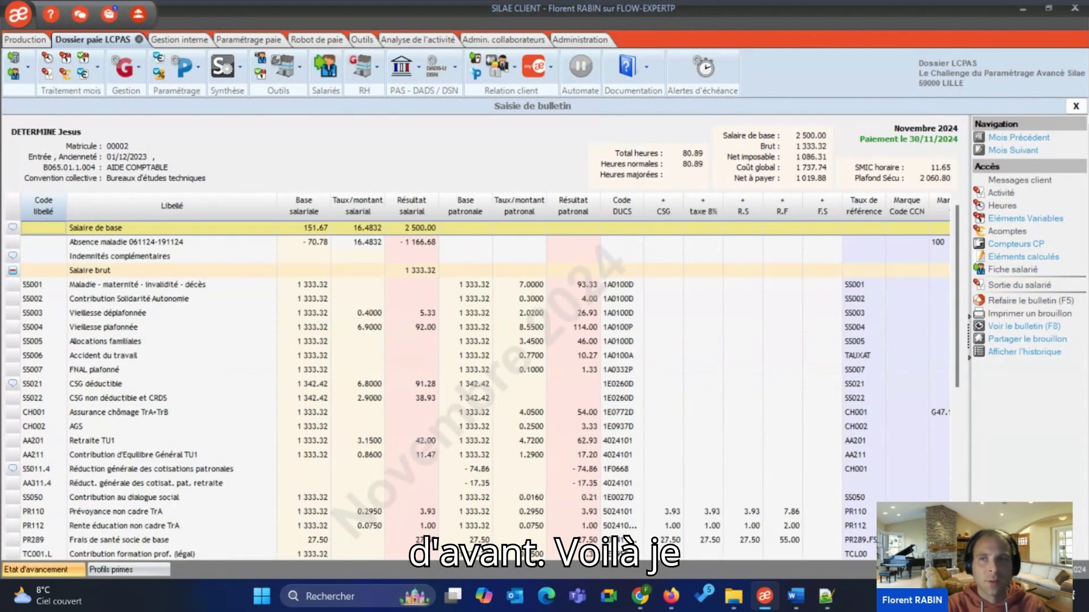
pyautogui.click(1075, 107)
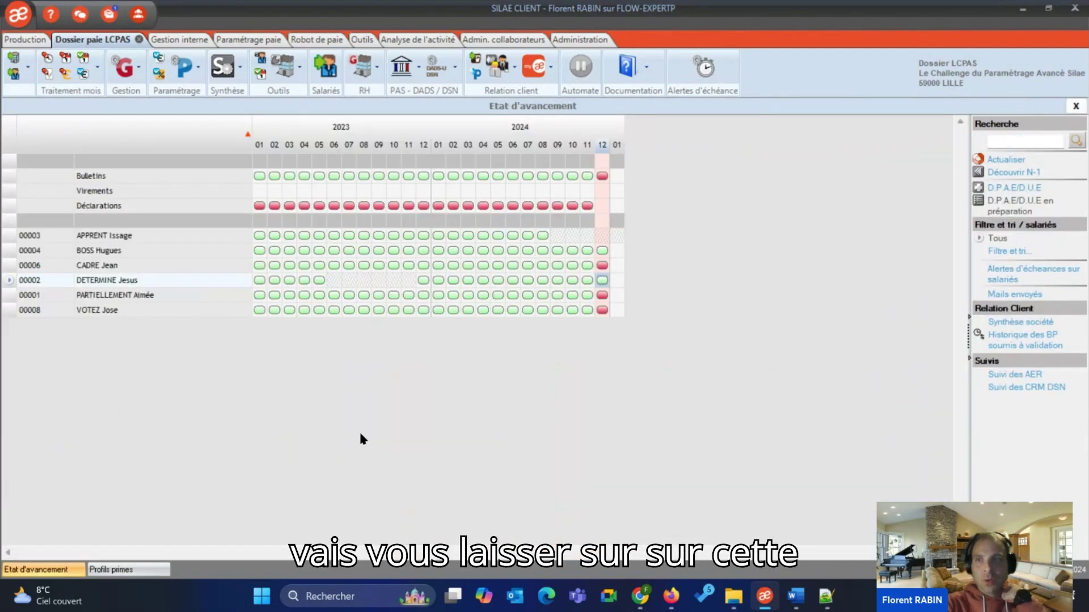